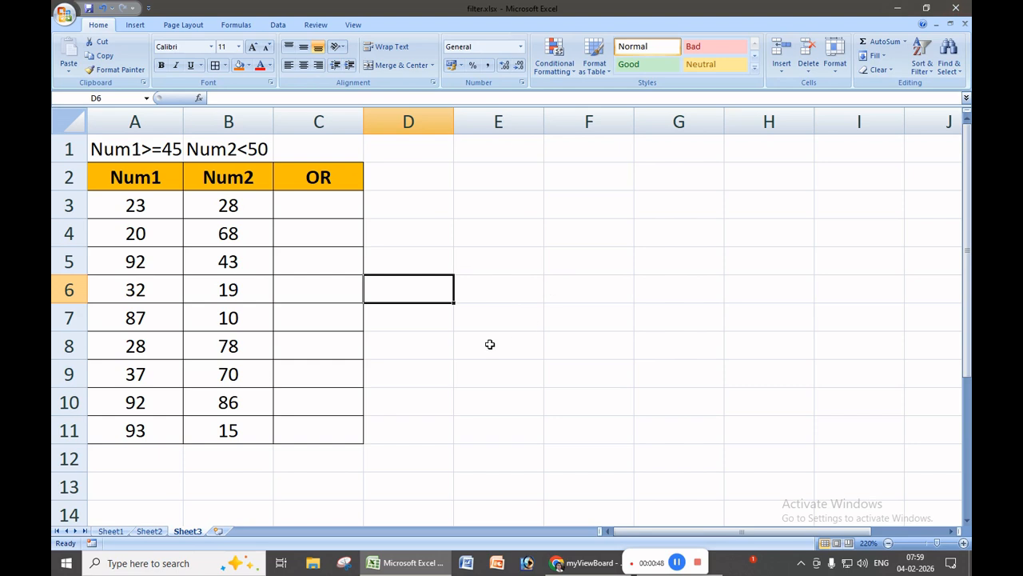
# Insert one blank column before the Num2 column and another before the OR column.
pyautogui.click(435, 239)
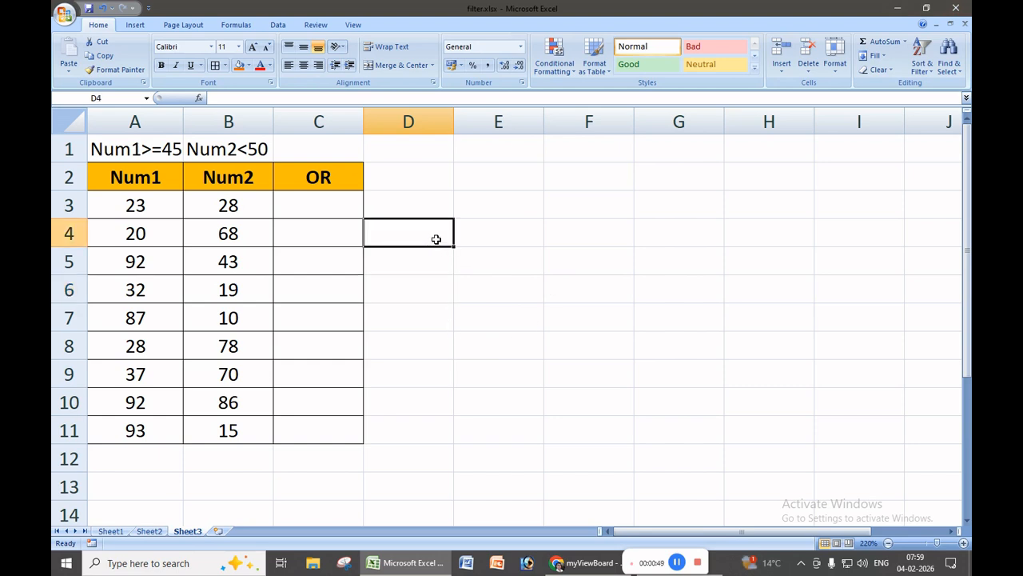
pyautogui.rightClick(228, 121)
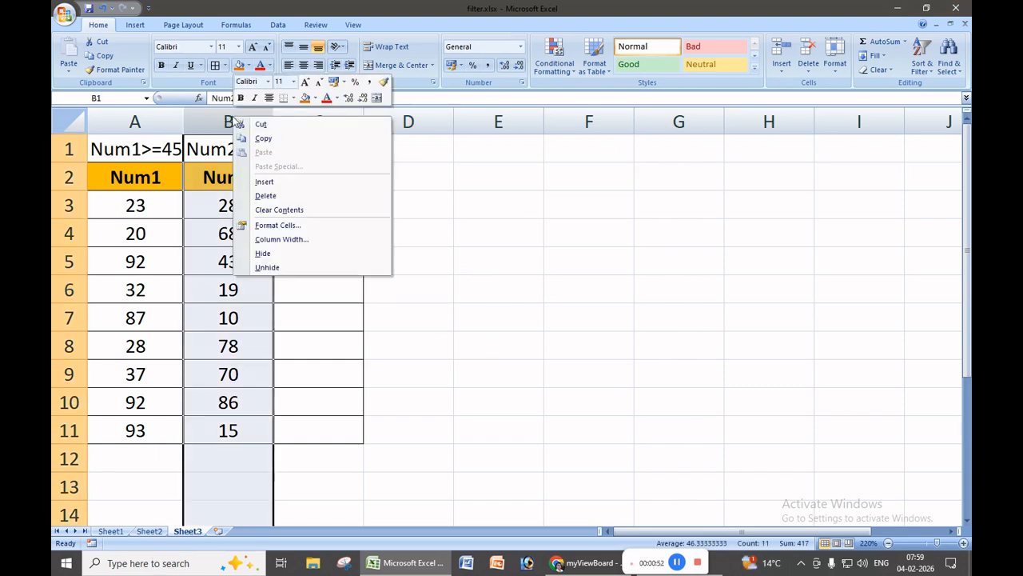
pyautogui.click(269, 189)
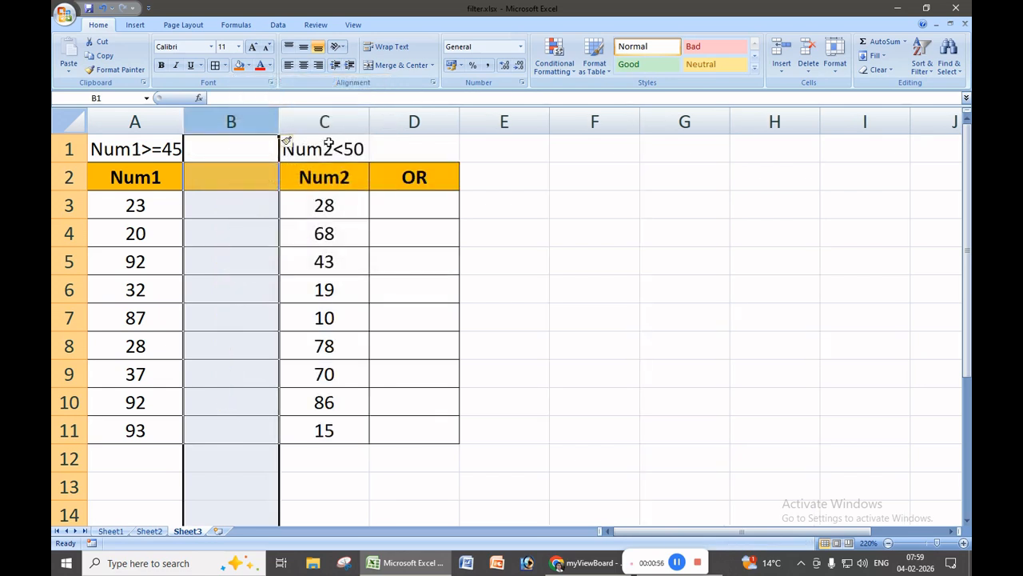
pyautogui.rightClick(405, 116)
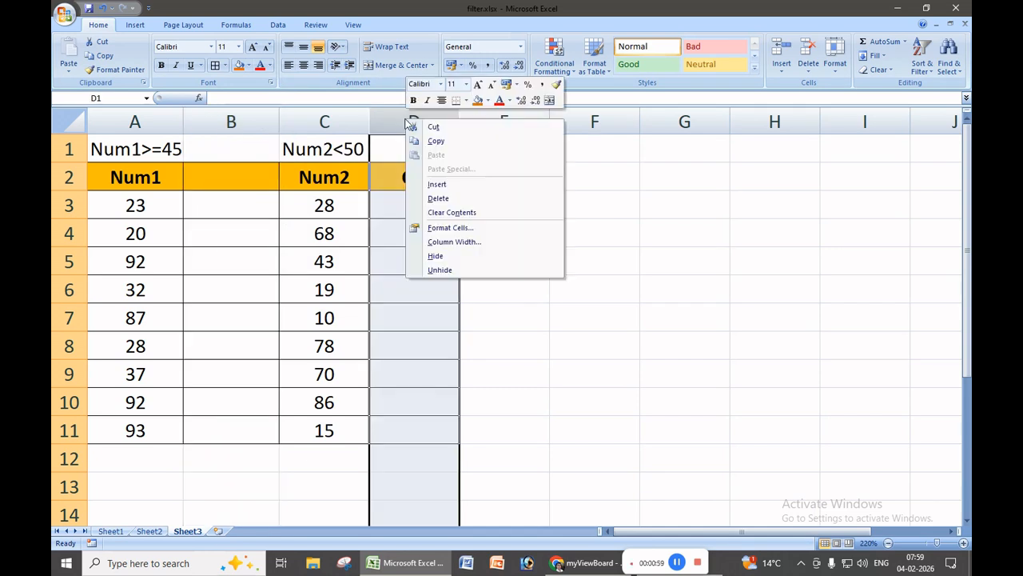
pyautogui.click(435, 183)
pyautogui.click(625, 252)
# Enter the header T/F in B2 and D2, beside the Num1 and Num2 headers.
pyautogui.click(224, 173)
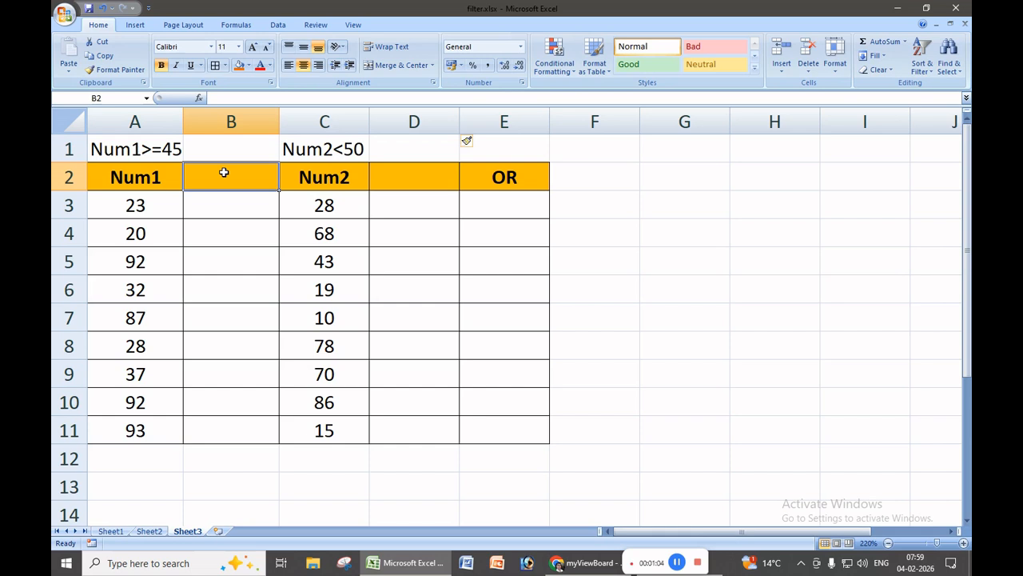
pyautogui.write('T/F')
pyautogui.press('Return')
pyautogui.press('Up')
pyautogui.press('Right')
pyautogui.press('Right')
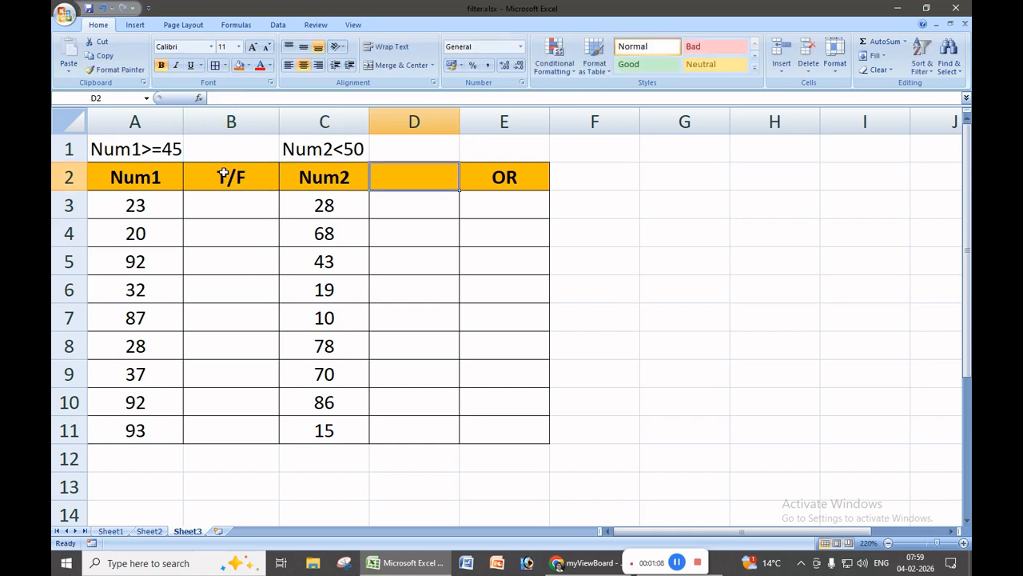
pyautogui.write('T/F')
pyautogui.press('Return')
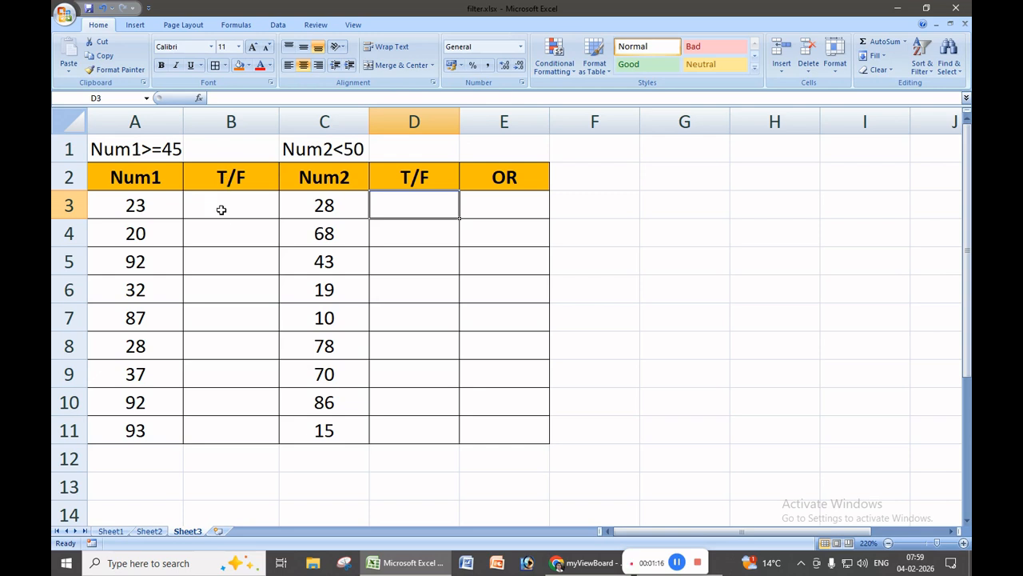
# Evaluate the Num1>=45 condition for the first two rows by entering F in B3 and F in B4.
pyautogui.click(221, 209)
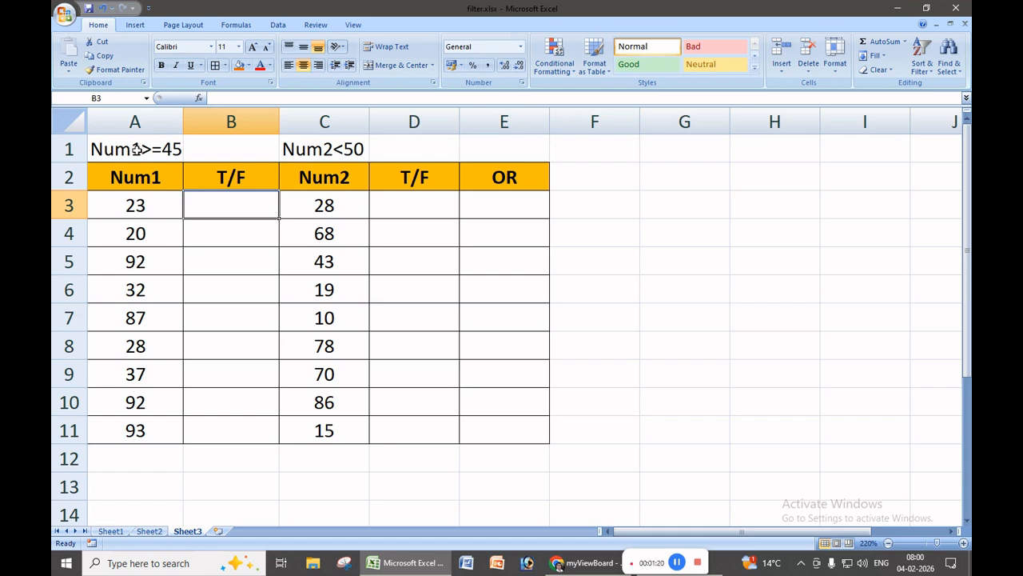
pyautogui.click(116, 154)
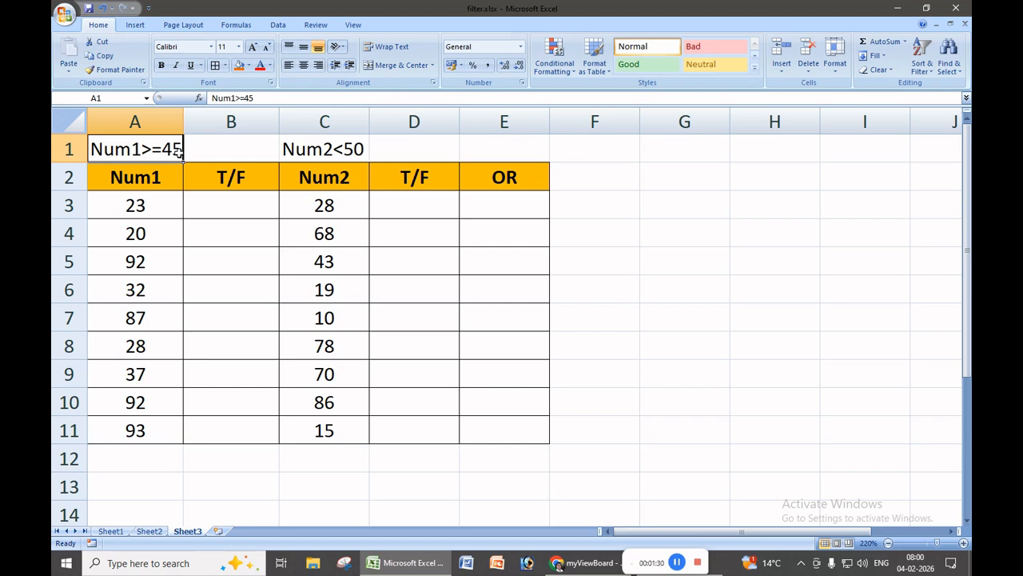
pyautogui.click(320, 150)
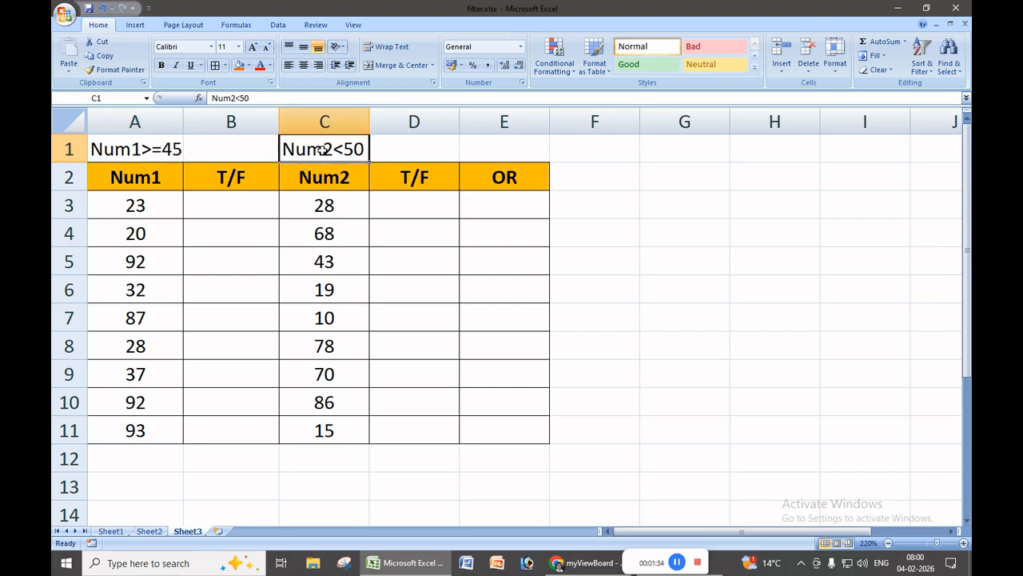
pyautogui.click(229, 210)
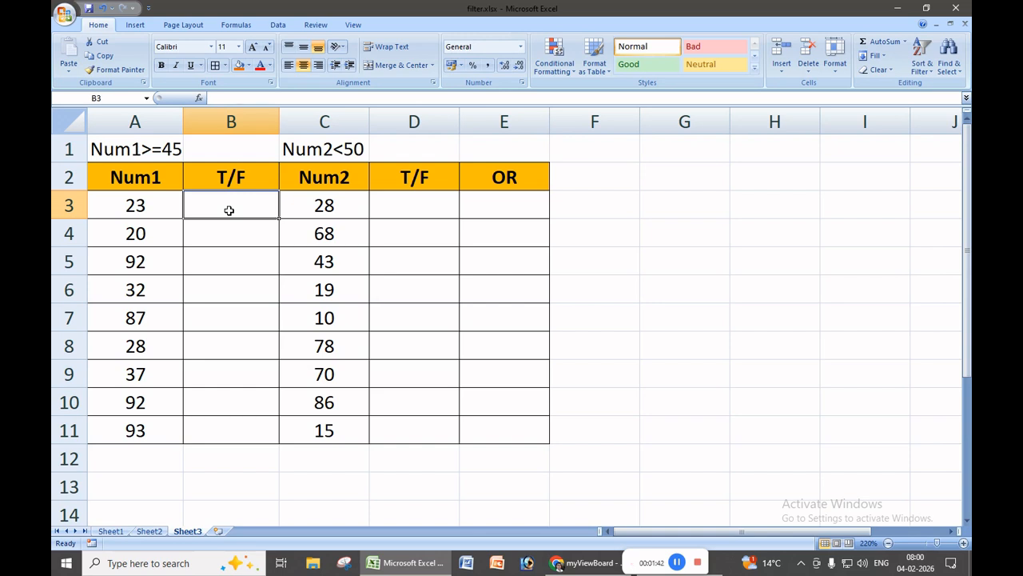
pyautogui.click(134, 209)
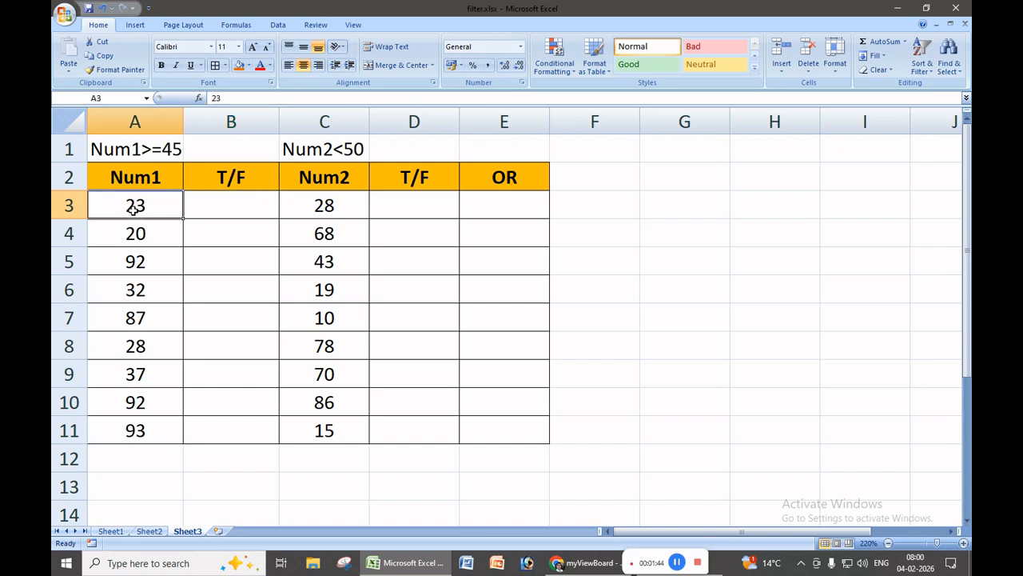
pyautogui.click(232, 207)
pyautogui.write('F')
pyautogui.press('Return')
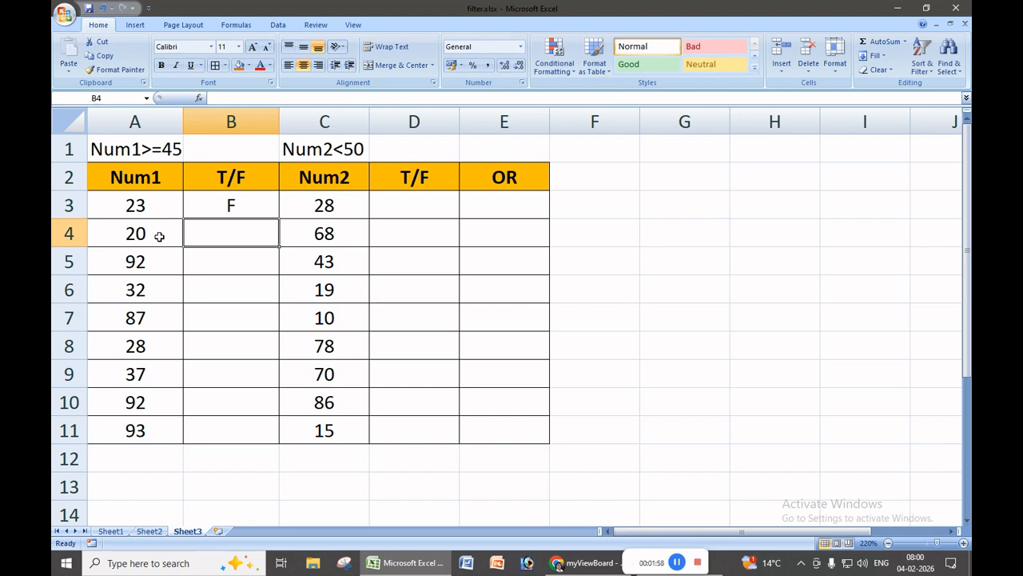
pyautogui.write('F')
pyautogui.press('Return')
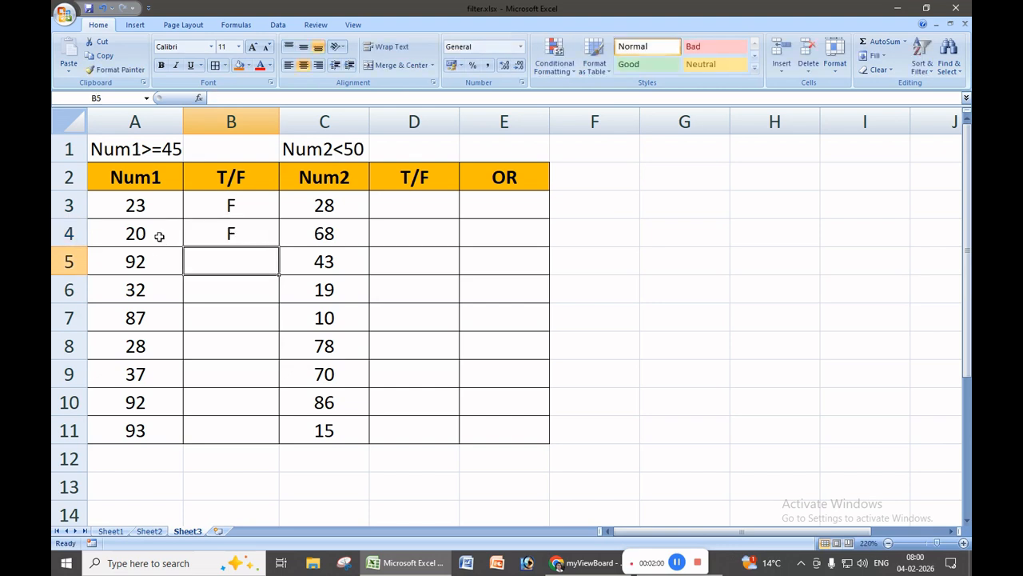
# Continue the Num1>=45 results by entering T in B5, F in B6 and T in B7.
pyautogui.click(152, 264)
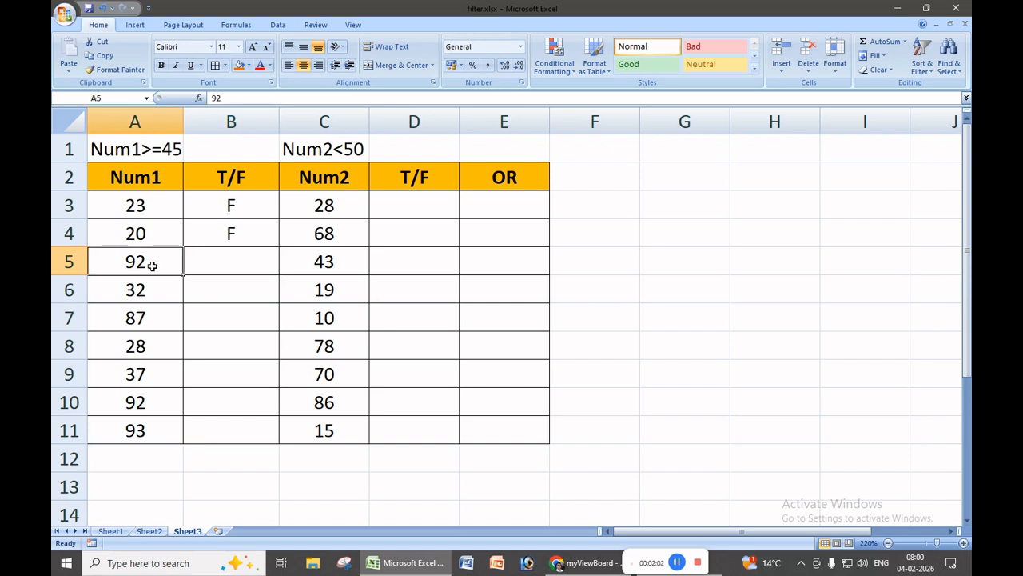
pyautogui.click(229, 265)
pyautogui.write('T')
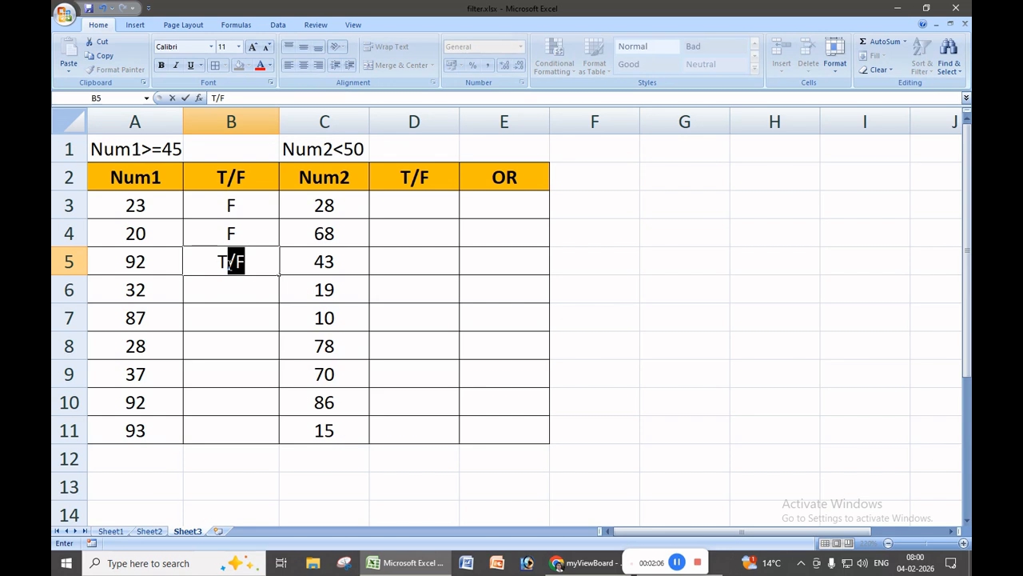
pyautogui.press('BackSpace')
pyautogui.press('Return')
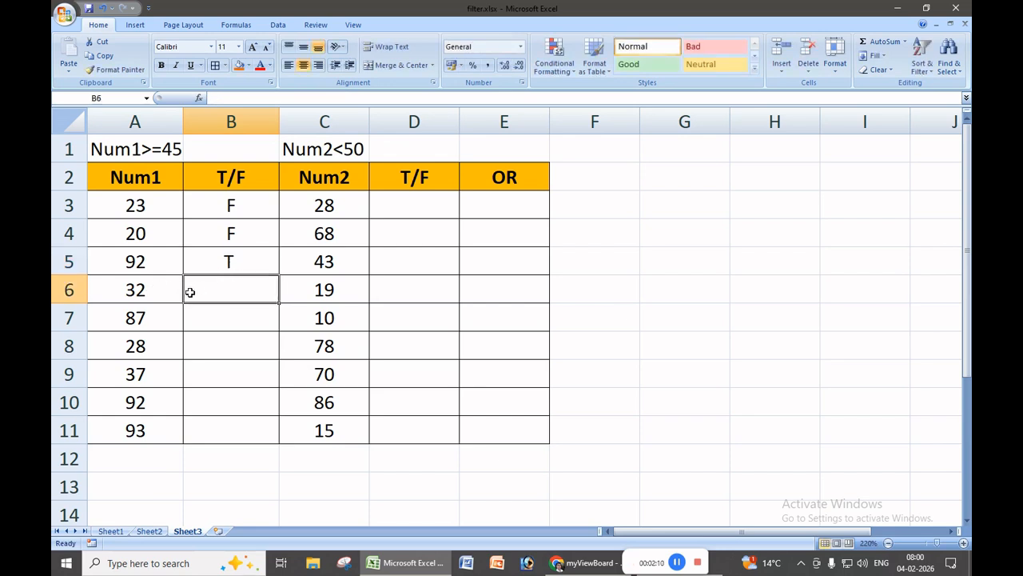
pyautogui.write('F')
pyautogui.press('Return')
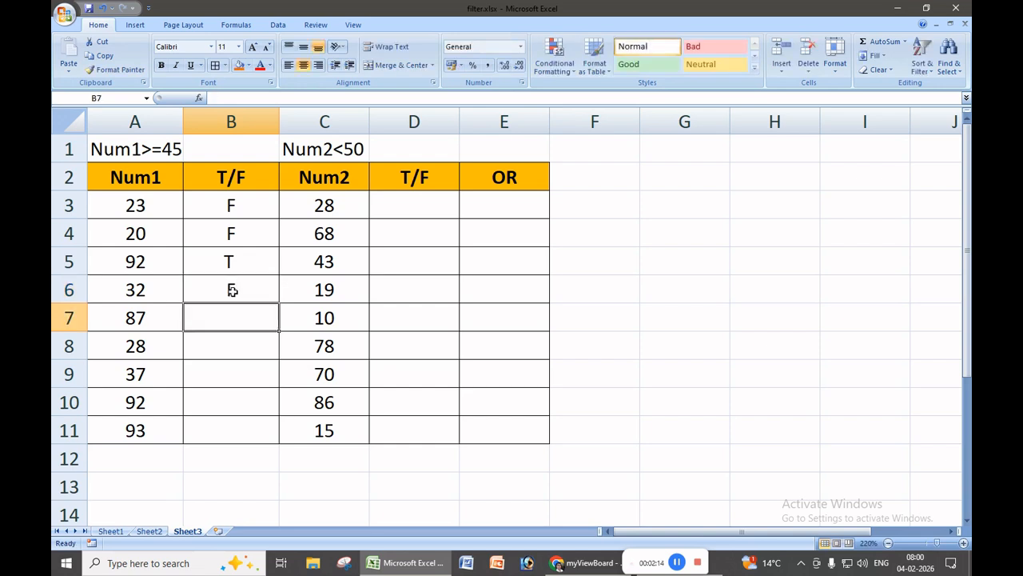
pyautogui.write('T')
pyautogui.press('Return')
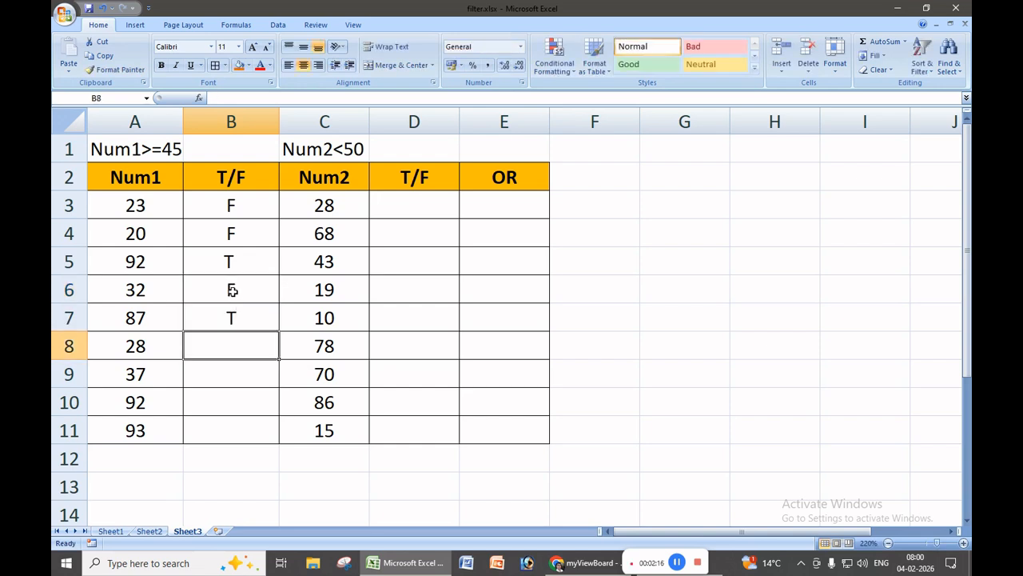
# Complete the Num1>=45 results by entering F, F, T and T in B8 through B11.
pyautogui.write('F')
pyautogui.press('Return')
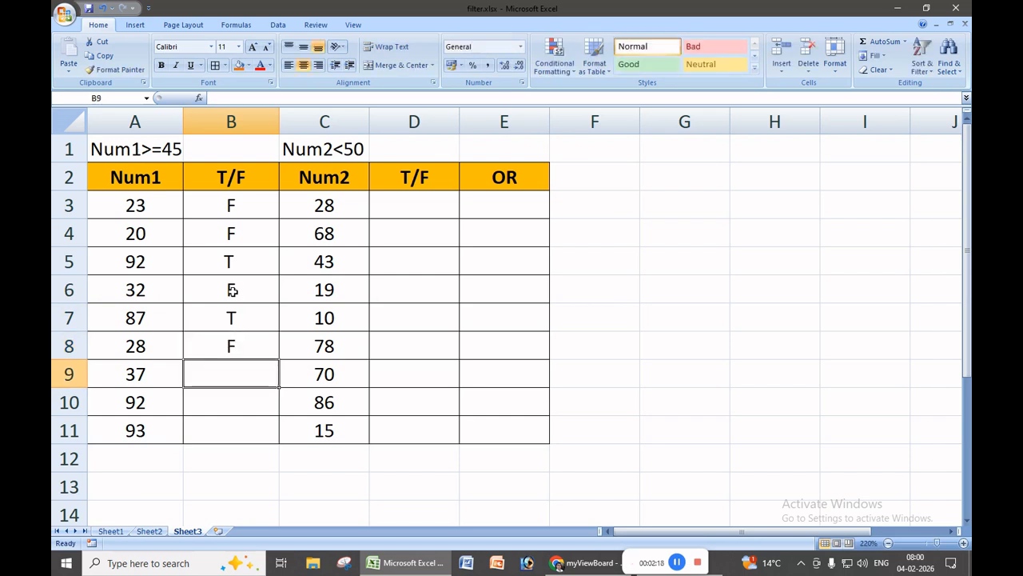
pyautogui.write('F')
pyautogui.press('Return')
pyautogui.write('T')
pyautogui.press('Return')
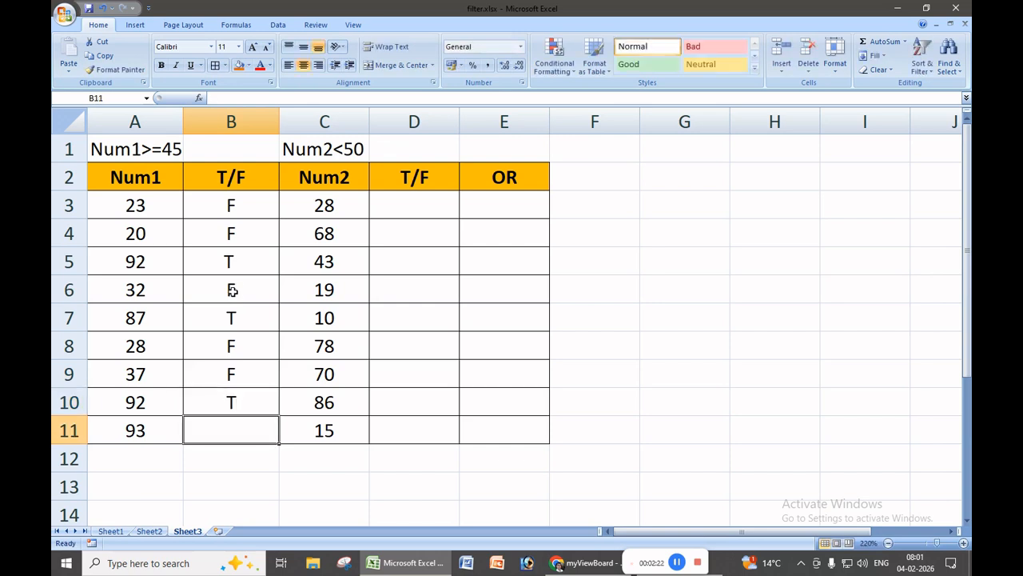
pyautogui.write('T')
pyautogui.press('Return')
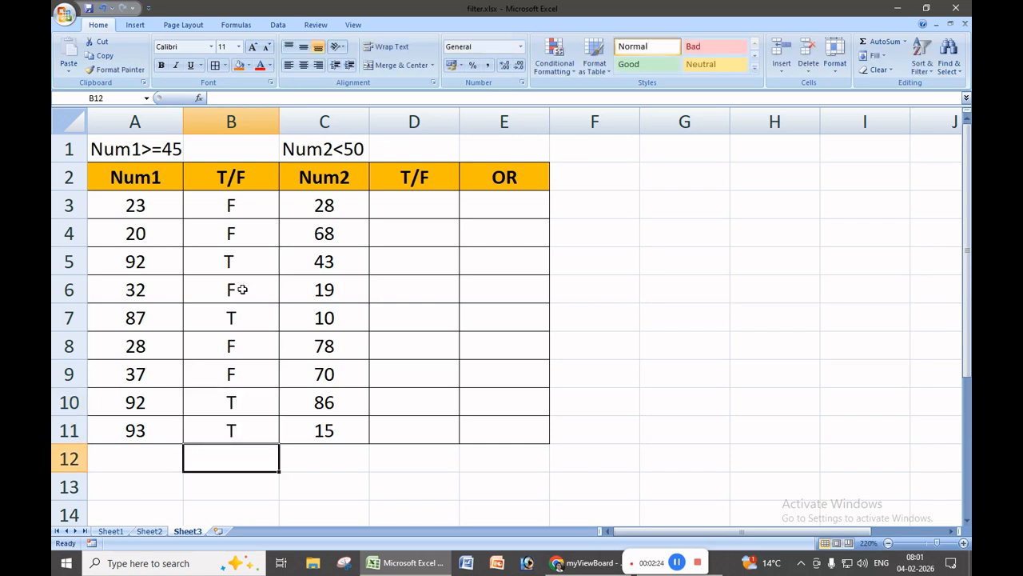
# Evaluate the Num2<50 condition by entering T, F, T and T in D3 through D6.
pyautogui.click(404, 206)
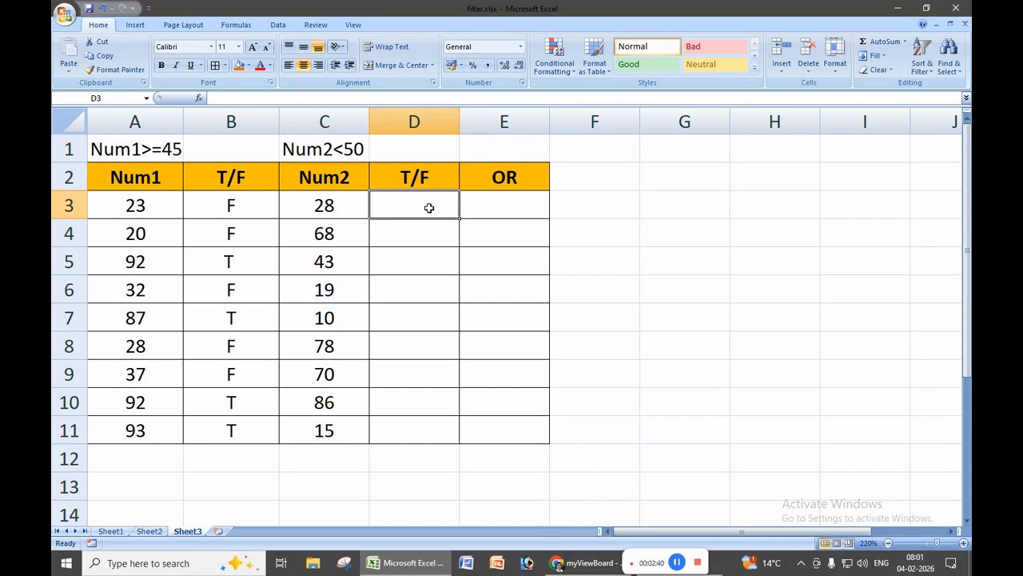
pyautogui.write('T')
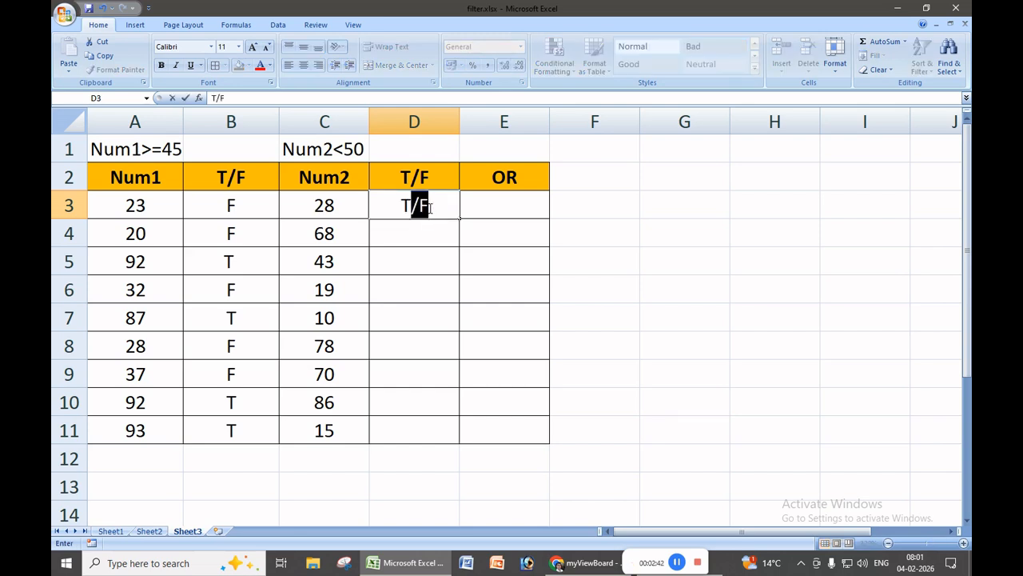
pyautogui.press('BackSpace')
pyautogui.press('Return')
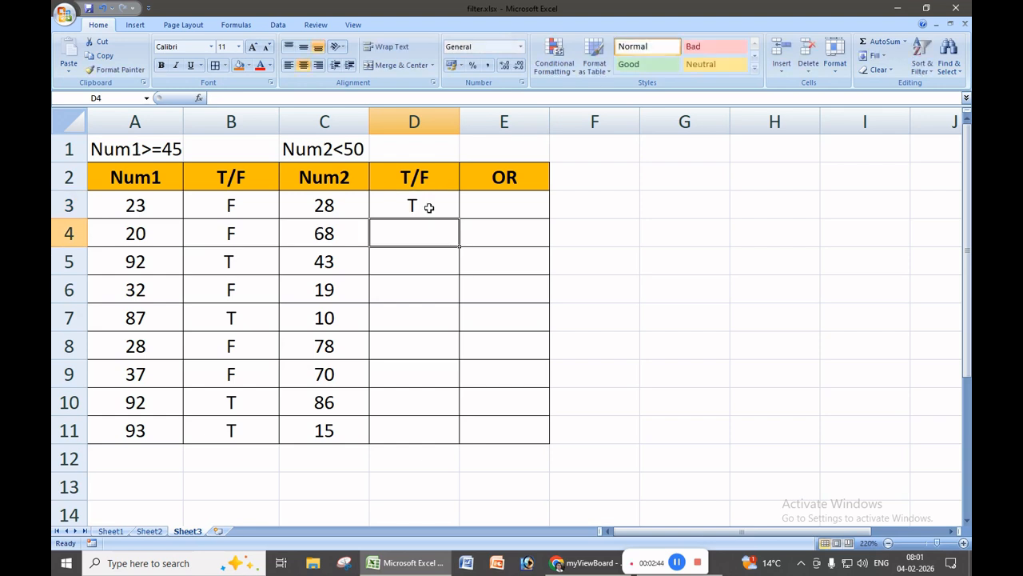
pyautogui.write('F')
pyautogui.press('Return')
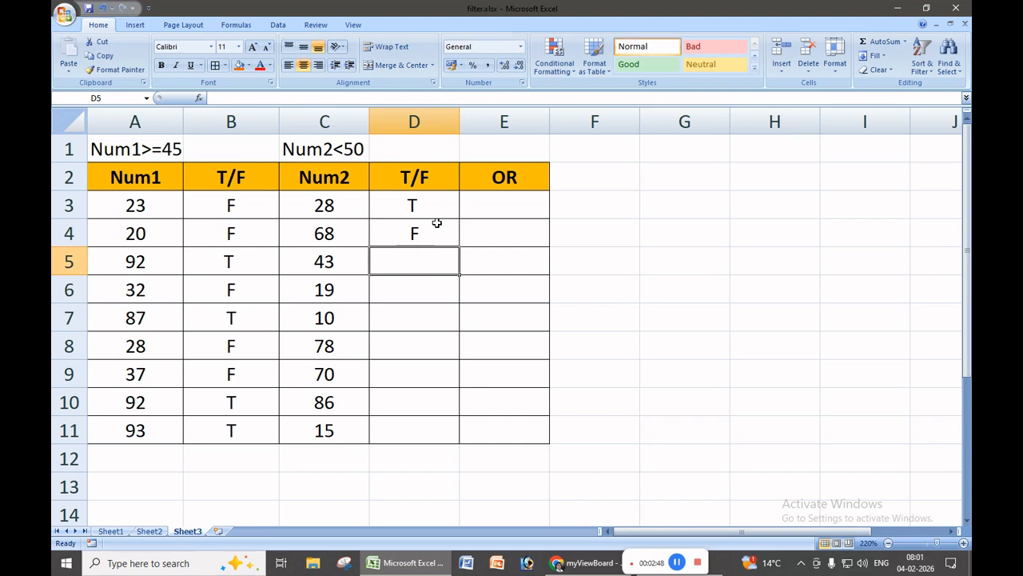
pyautogui.write('T')
pyautogui.press('Return')
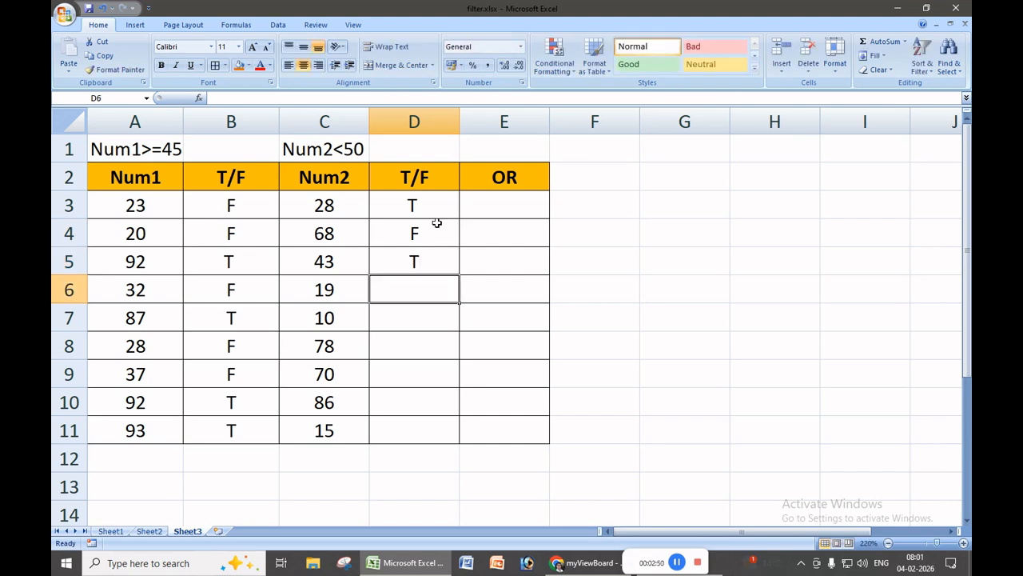
pyautogui.write('T')
pyautogui.press('Return')
# Complete the Num2<50 results by entering T, F, F, F and T in D7 through D11.
pyautogui.write('T')
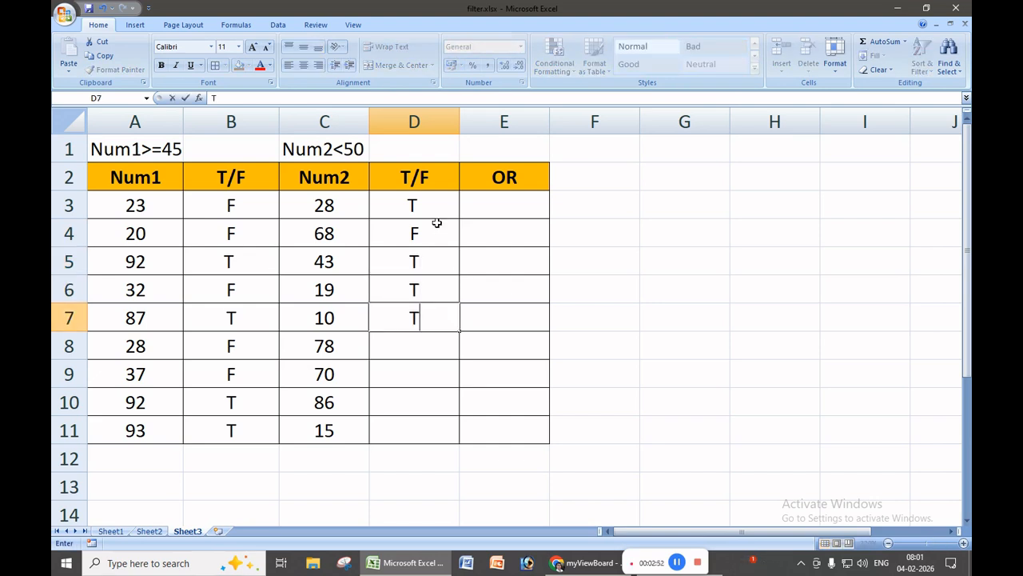
pyautogui.press('Return')
pyautogui.write('F')
pyautogui.press('Return')
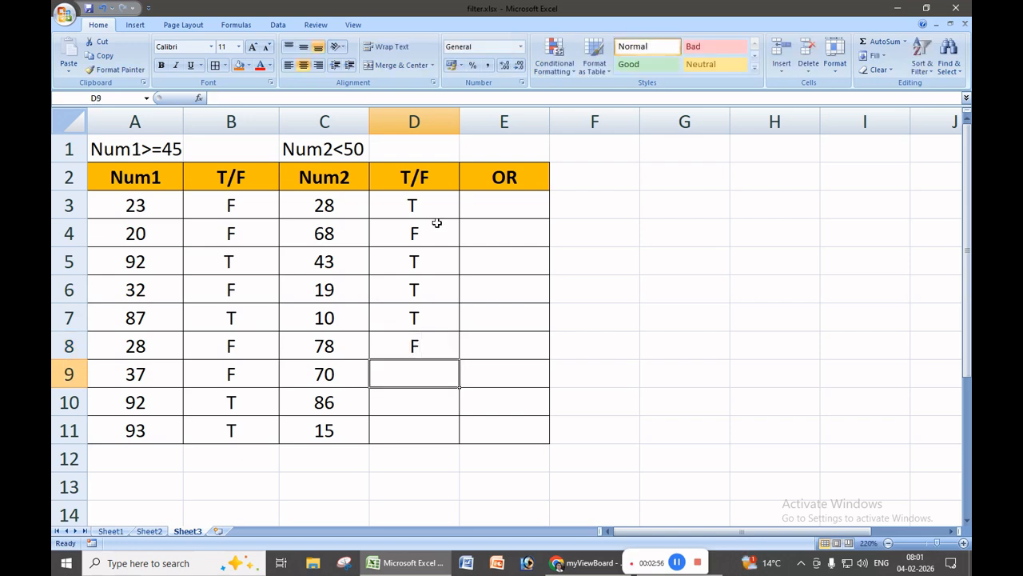
pyautogui.write('F')
pyautogui.press('Return')
pyautogui.write('F')
pyautogui.press('Return')
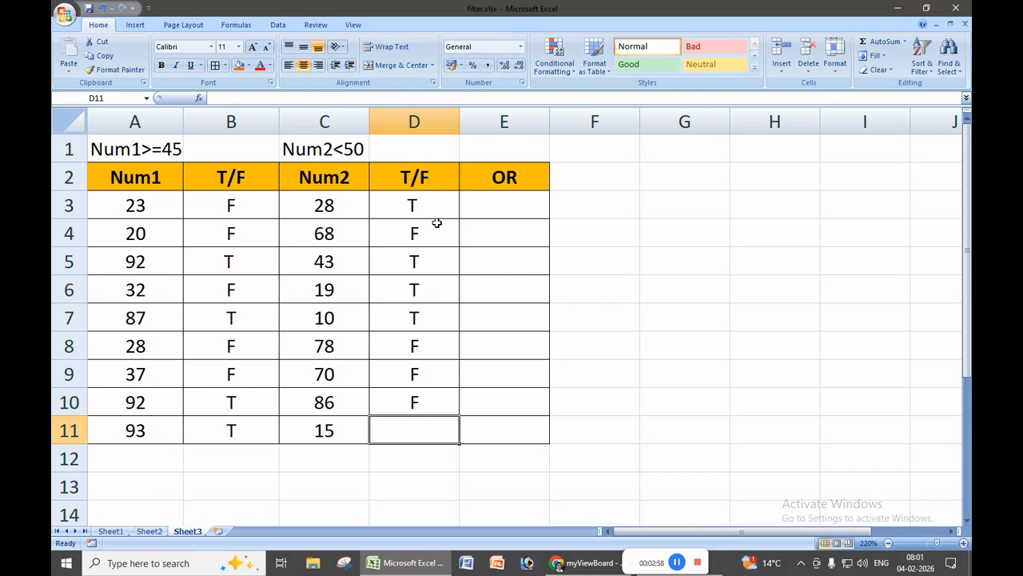
pyautogui.write('T')
pyautogui.press('Return')
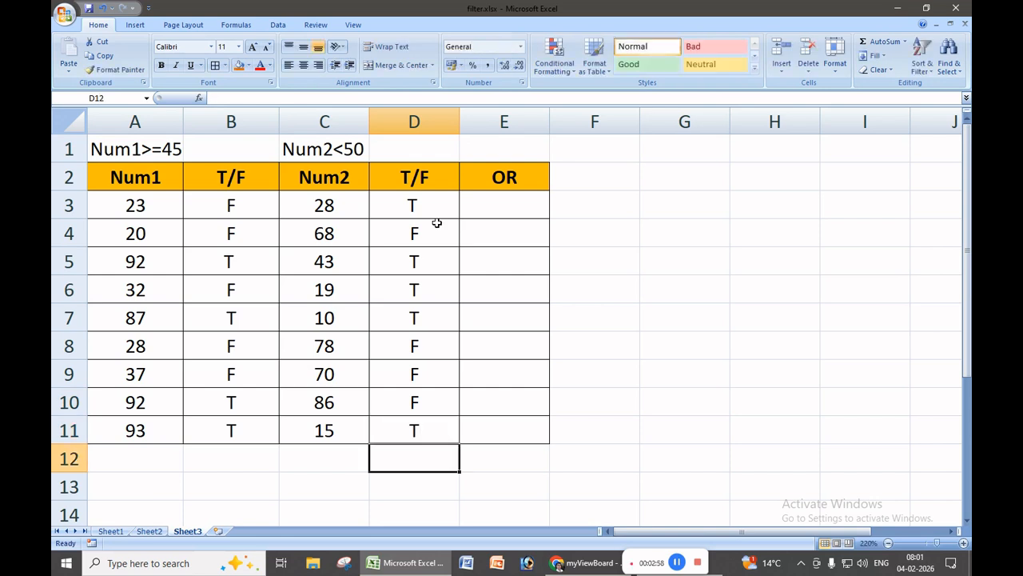
# Enter the combined OR results for the first two rows: T in E3 and F in E4.
pyautogui.click(490, 204)
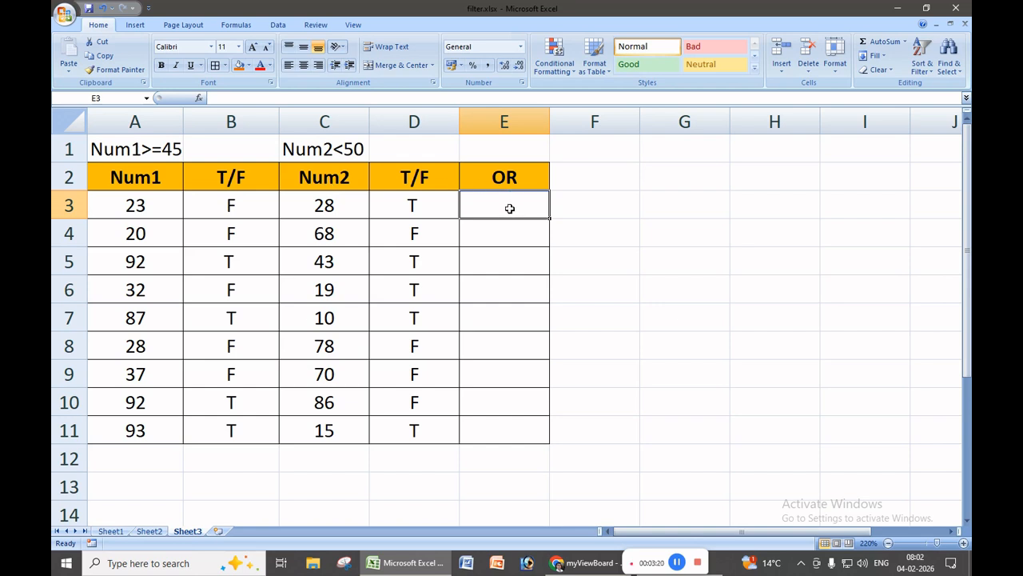
pyautogui.click(202, 208)
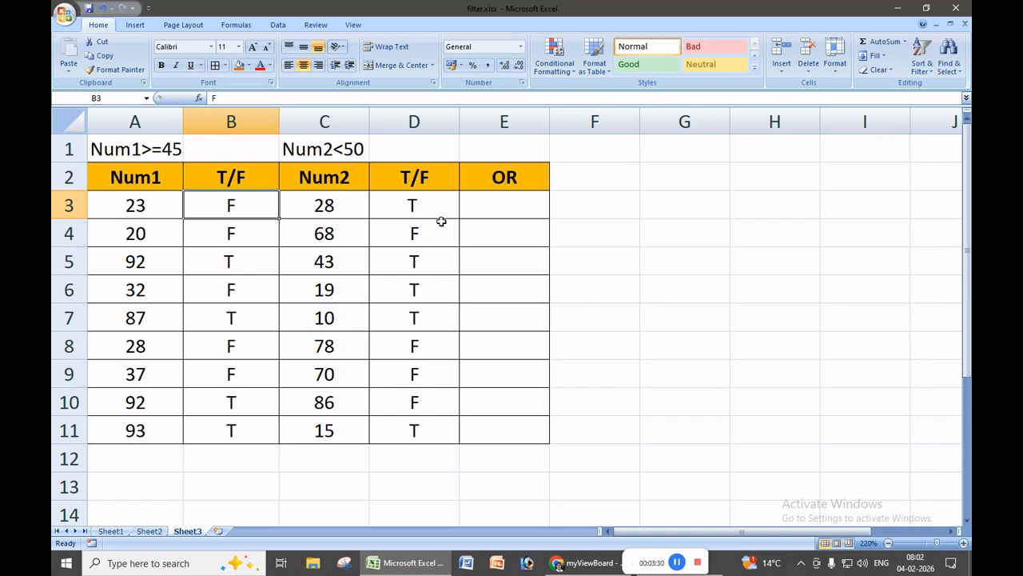
pyautogui.click(472, 211)
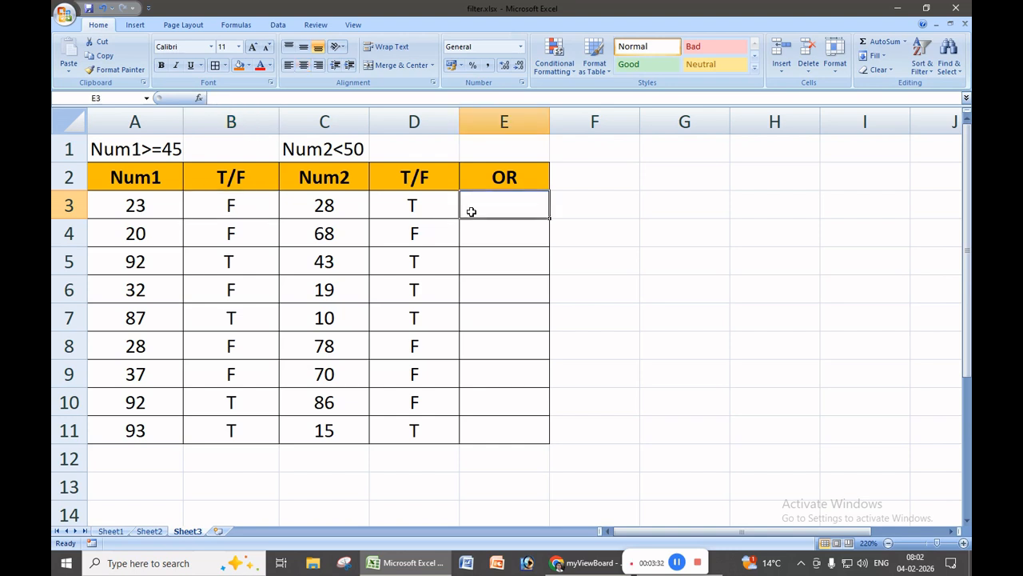
pyautogui.click(432, 205)
pyautogui.click(248, 205)
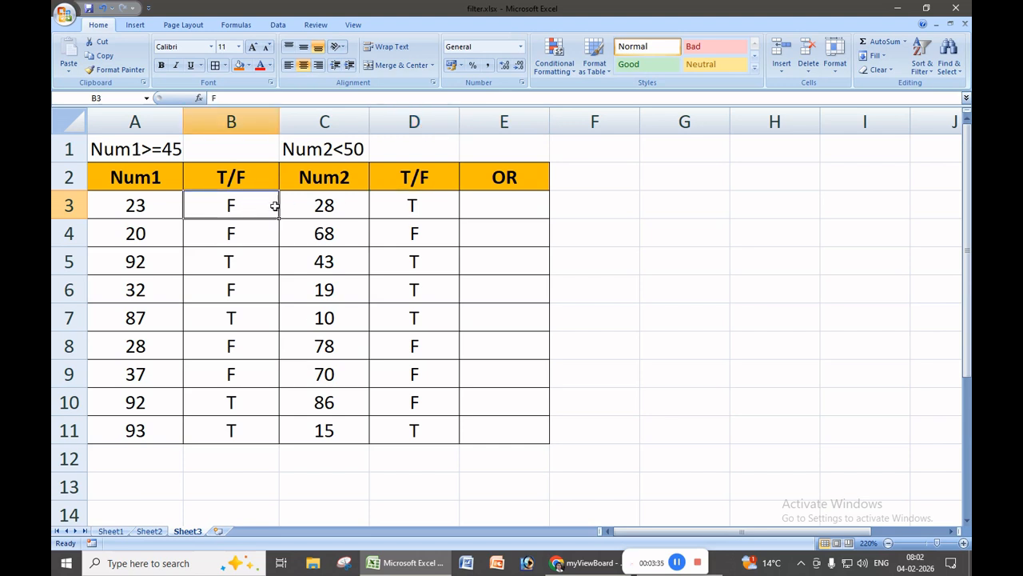
pyautogui.click(429, 205)
pyautogui.click(494, 205)
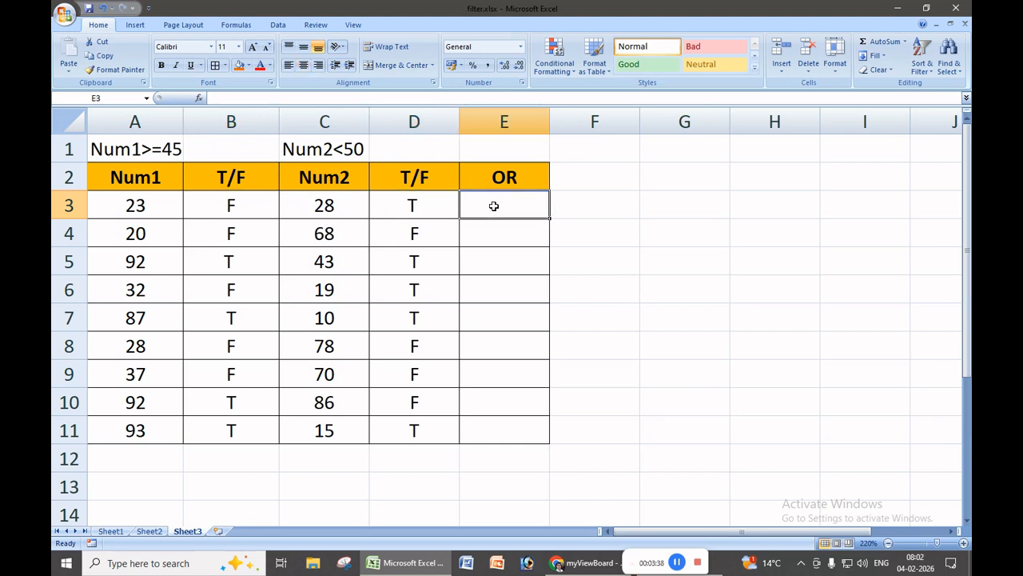
pyautogui.write('t')
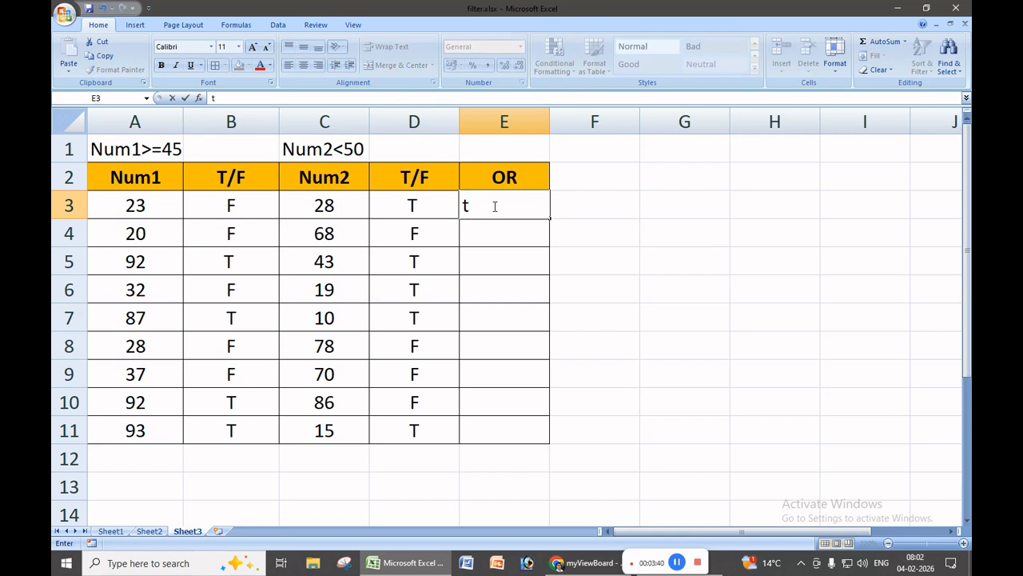
pyautogui.write('T')
pyautogui.press('Return')
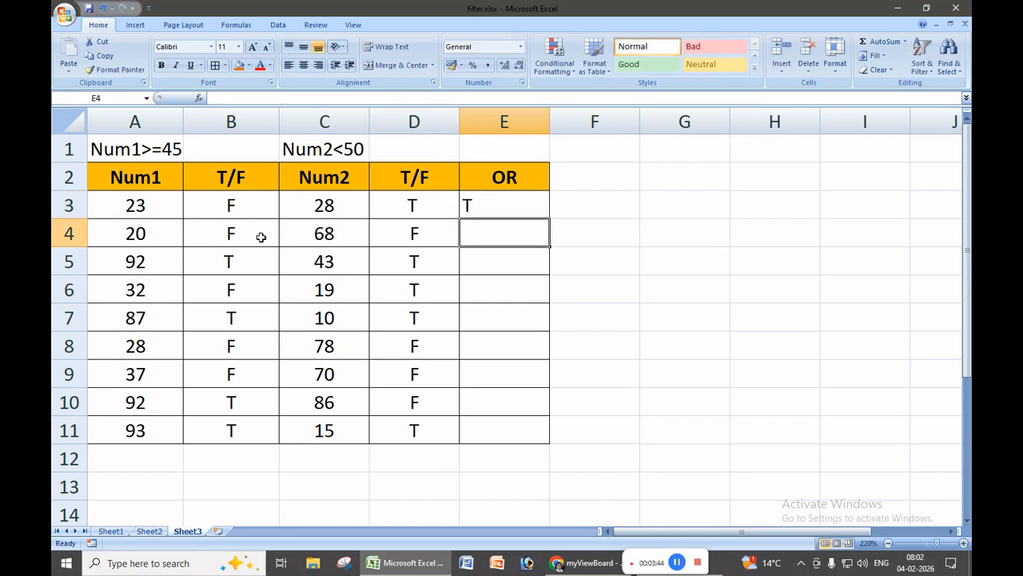
pyautogui.write('F')
pyautogui.press('Return')
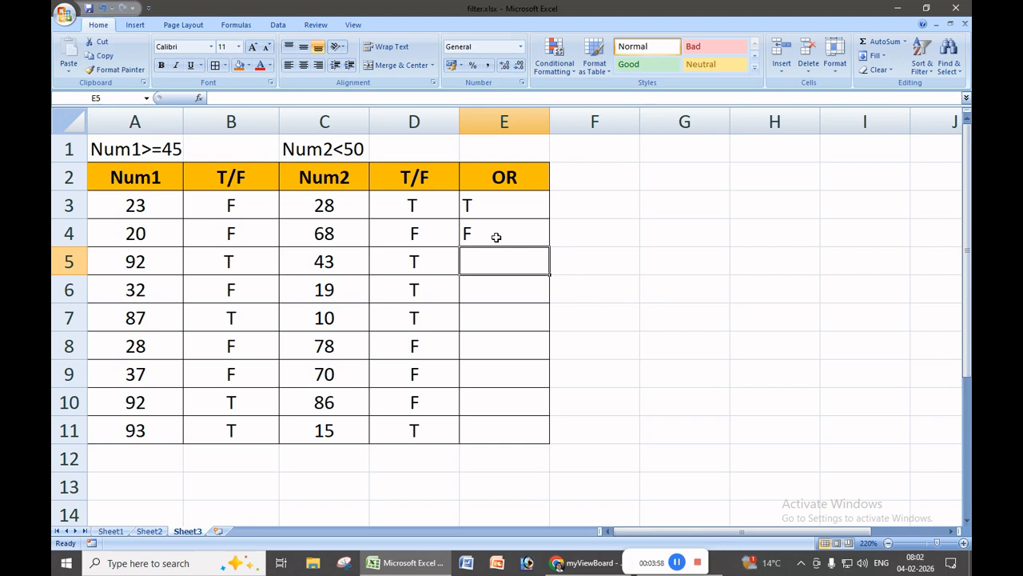
# Continue the OR results by entering T in E5, E6 and E7.
pyautogui.click(431, 255)
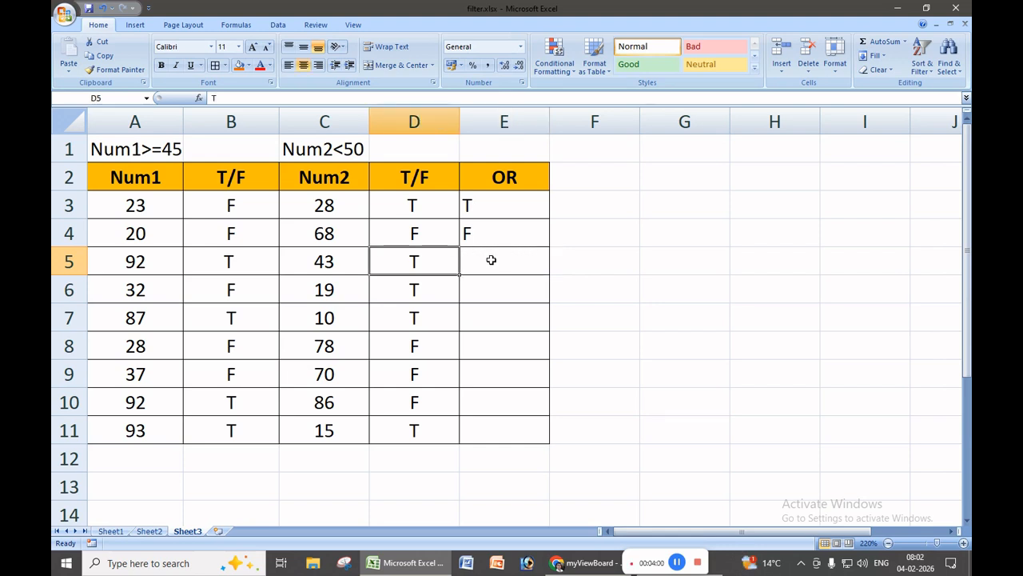
pyautogui.click(491, 259)
pyautogui.write('T')
pyautogui.click(487, 295)
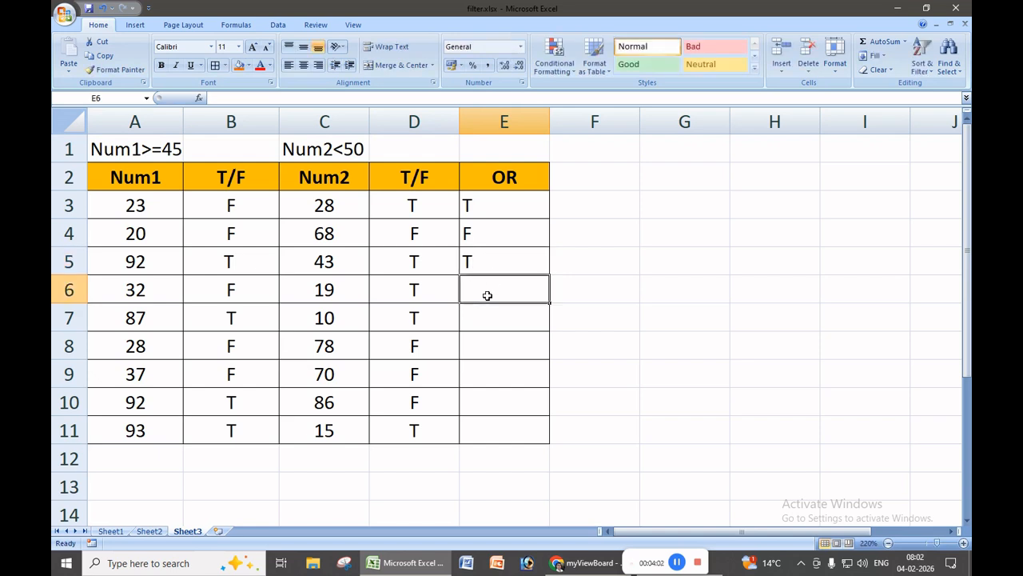
pyautogui.write('T')
pyautogui.click(484, 317)
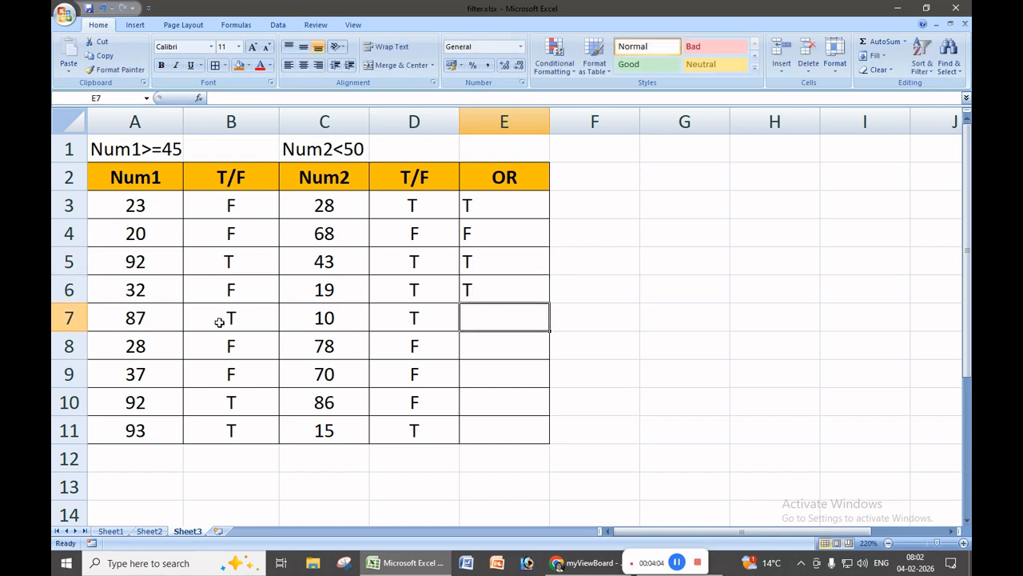
pyautogui.write('T')
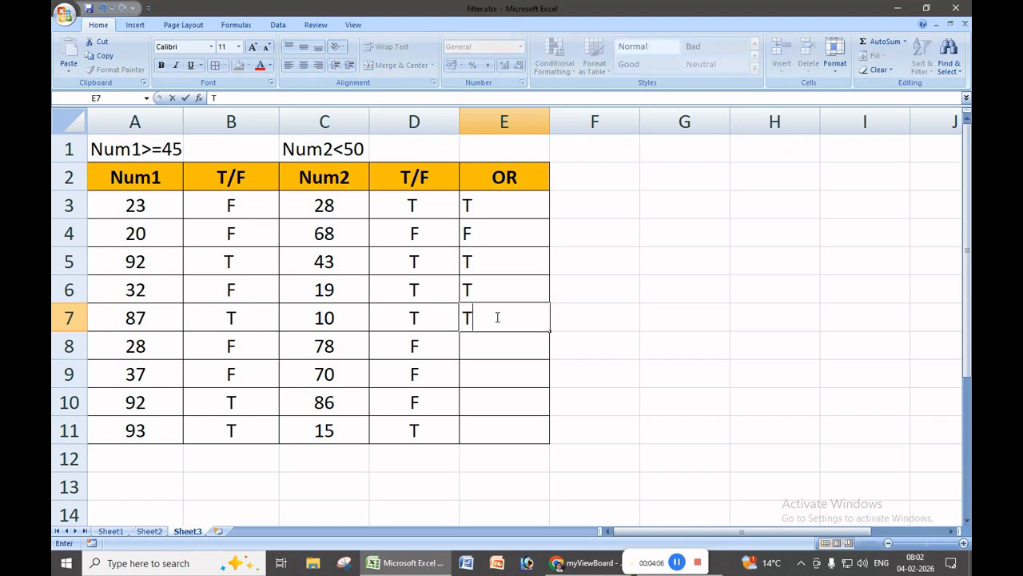
# Complete the OR results by entering F, F, T and T in E8 through E11.
pyautogui.click(495, 342)
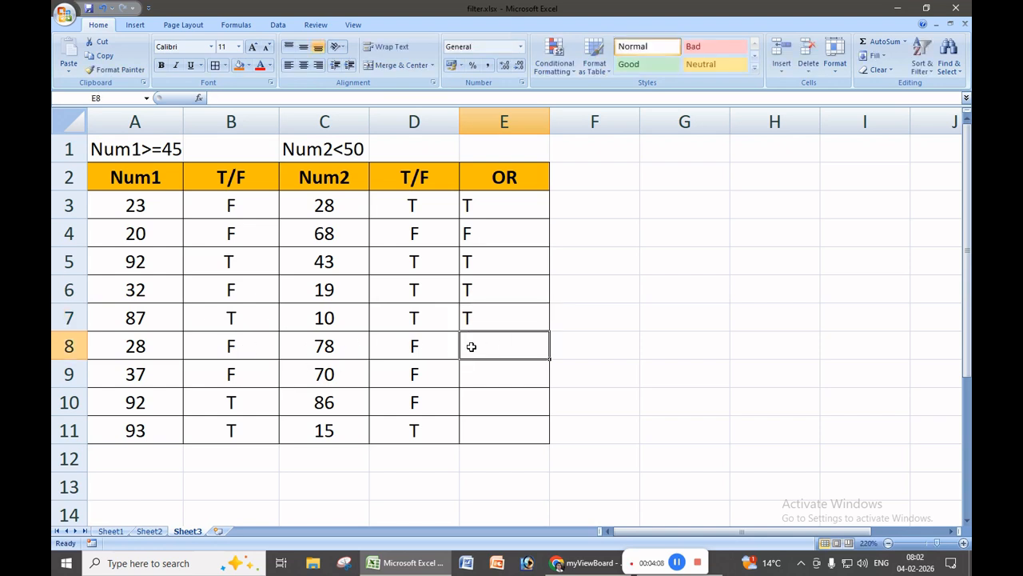
pyautogui.write('T')
pyautogui.press('BackSpace')
pyautogui.write('F')
pyautogui.press('Return')
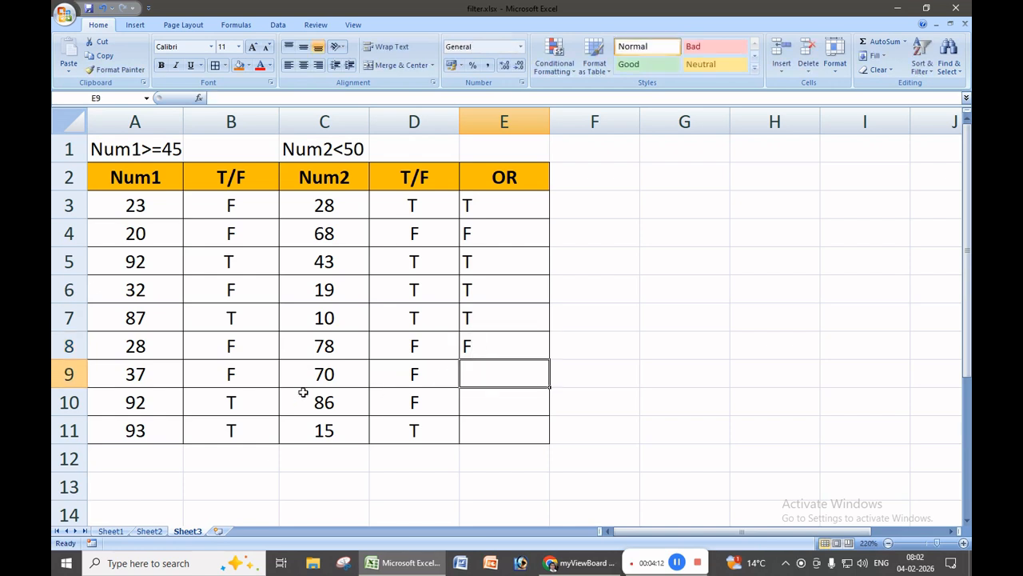
pyautogui.write('F')
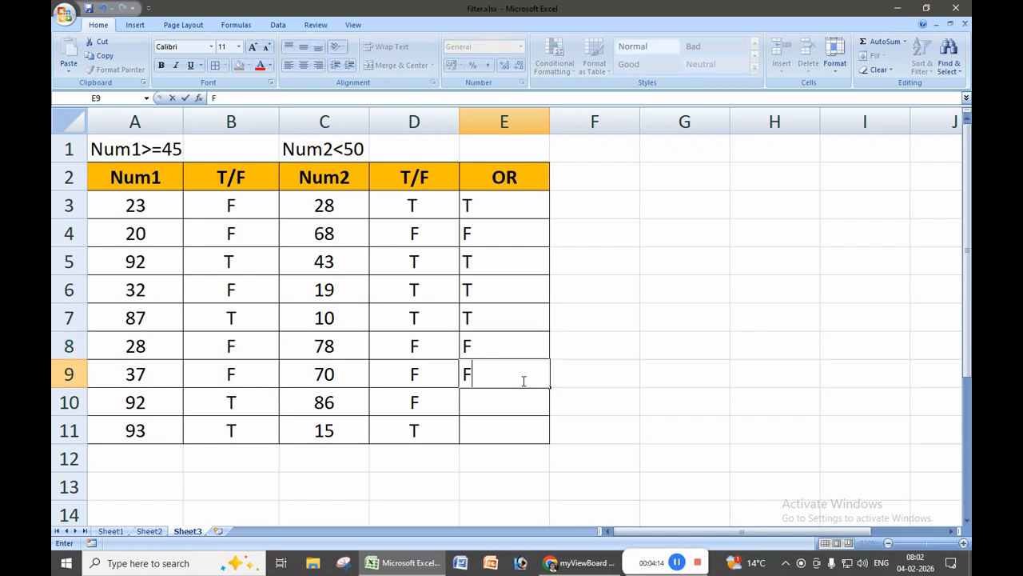
pyautogui.press('Return')
pyautogui.write('T')
pyautogui.press('Return')
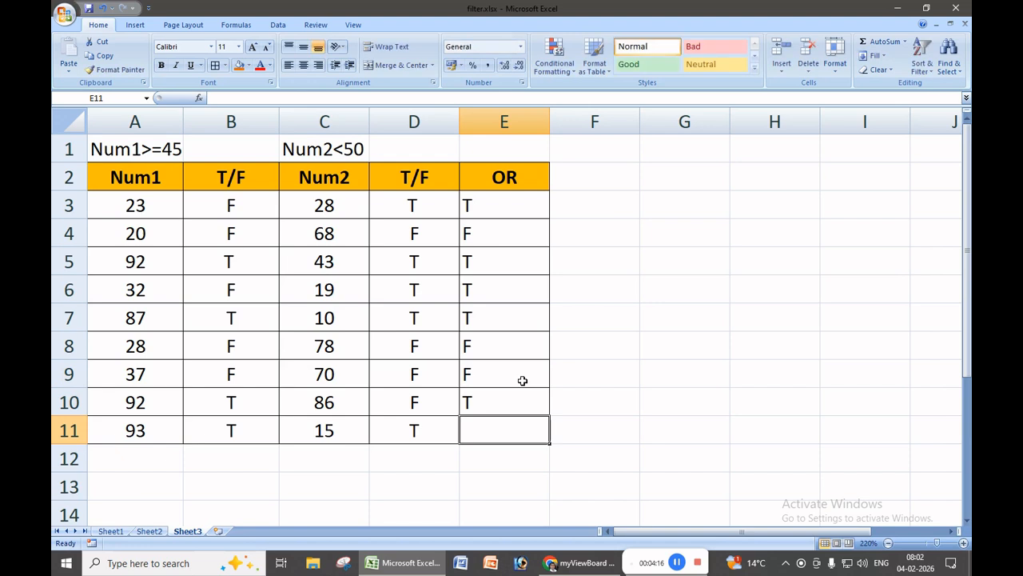
pyautogui.write('T')
pyautogui.press('Return')
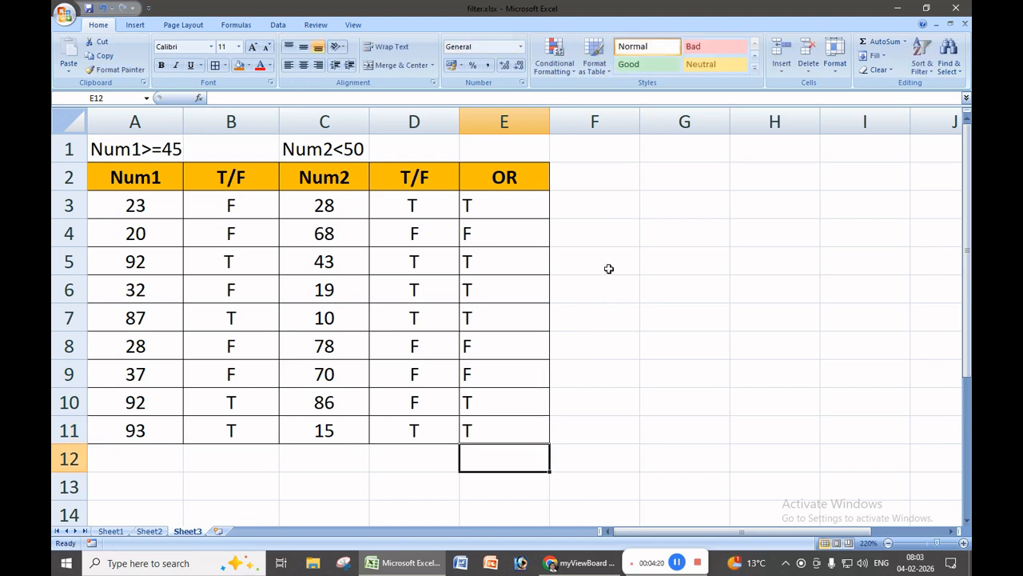
# Add a second OR column header in F2 and give it a darker orange fill.
pyautogui.click(604, 186)
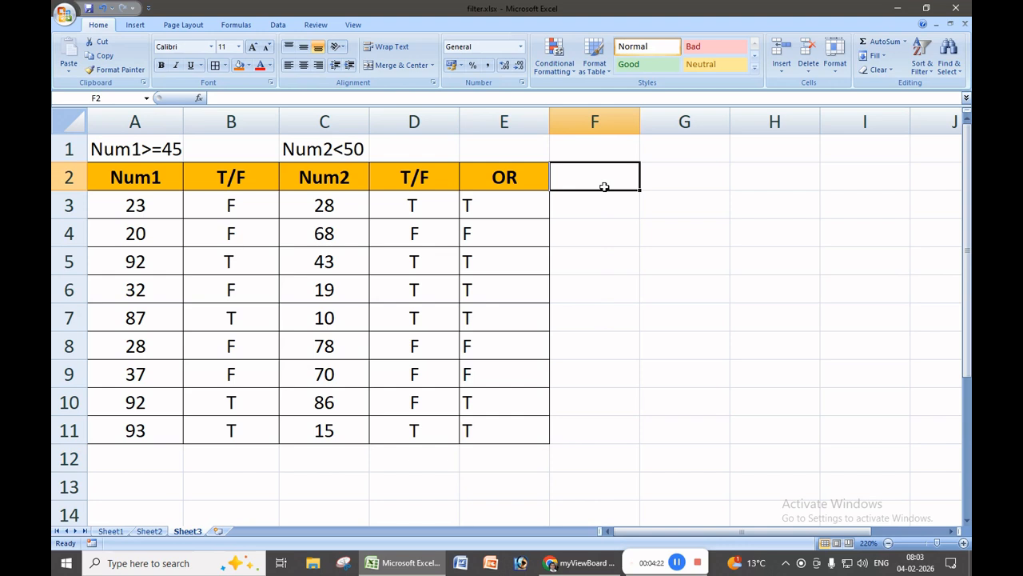
pyautogui.write('=')
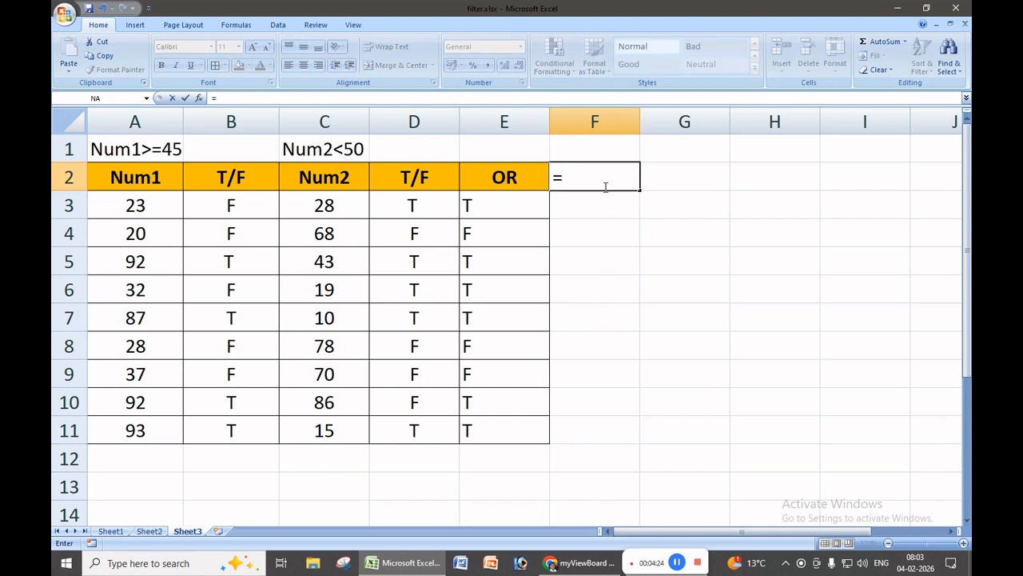
pyautogui.press('Escape')
pyautogui.write('OR')
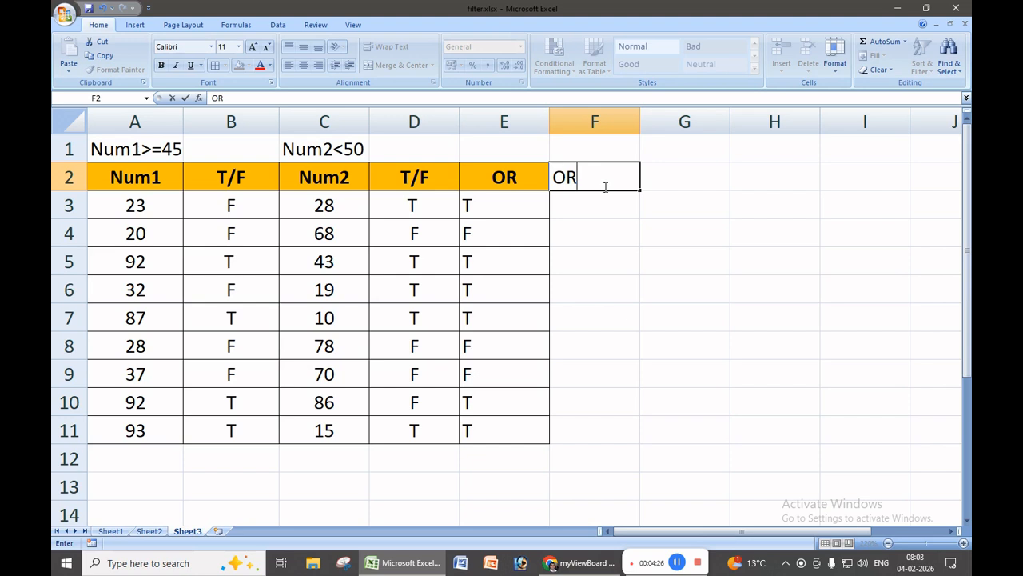
pyautogui.press('Return')
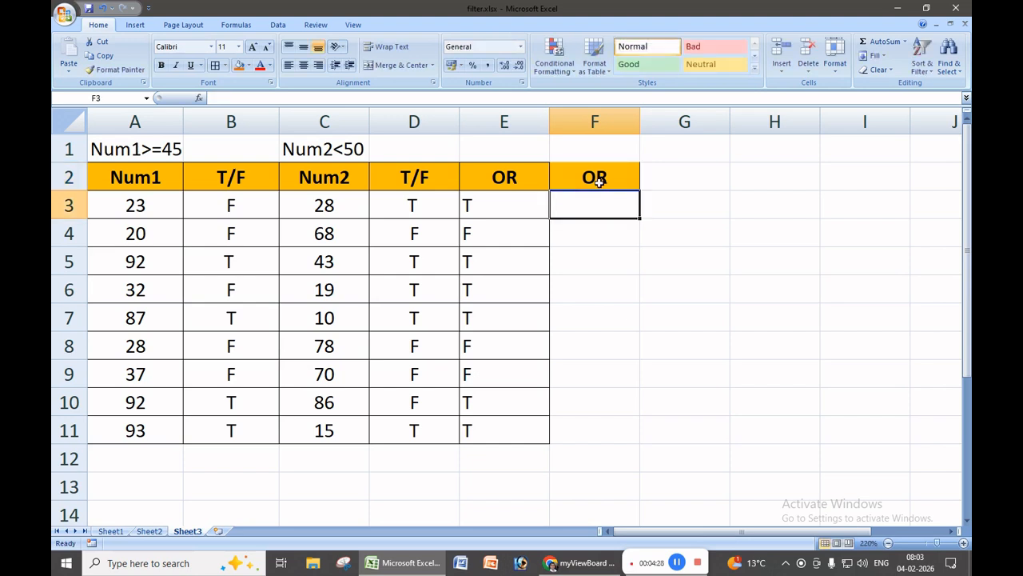
pyautogui.click(590, 179)
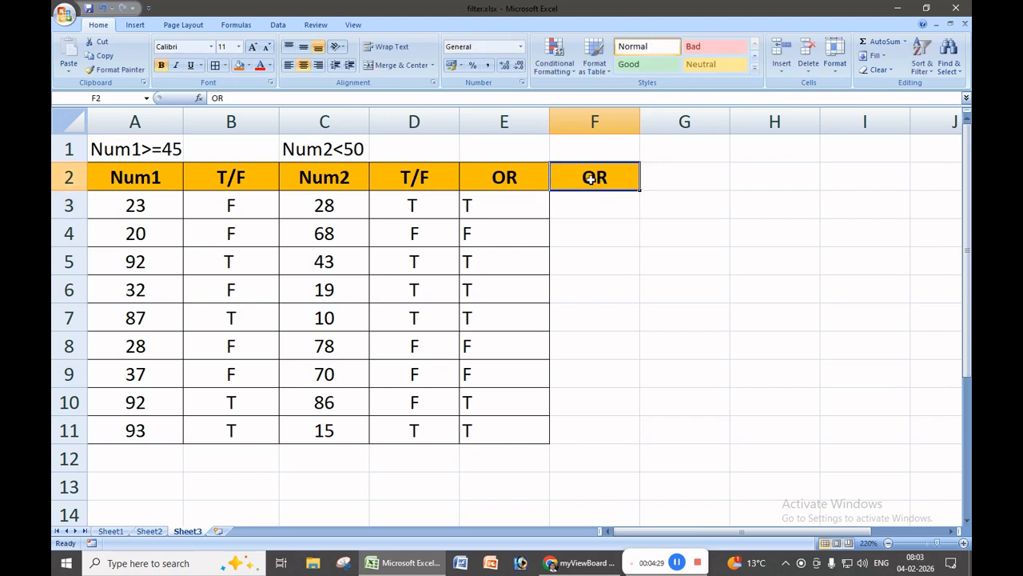
pyautogui.click(239, 66)
# Apply all borders to the empty result cells F3:F11 under the new OR header.
pyautogui.moveTo(590, 207); pyautogui.dragTo(590, 460)
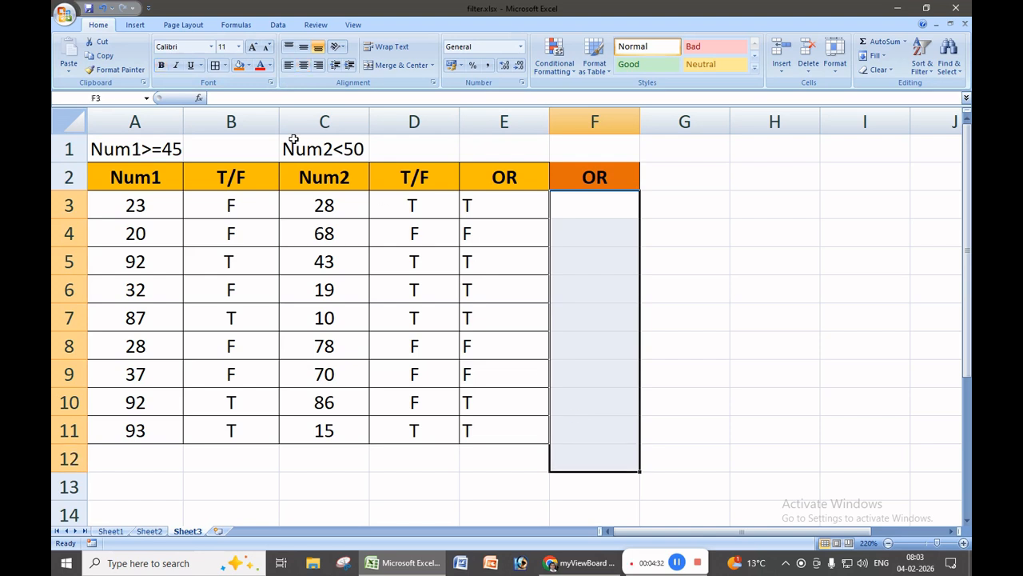
pyautogui.moveTo(598, 218); pyautogui.dragTo(590, 424)
pyautogui.click(214, 65)
pyautogui.click(607, 210)
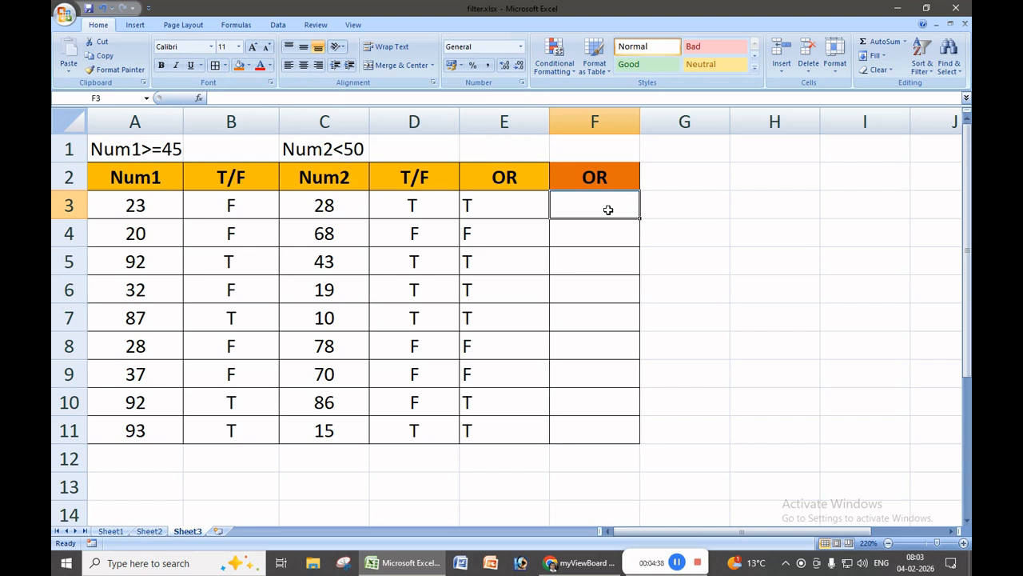
pyautogui.write('=OR')
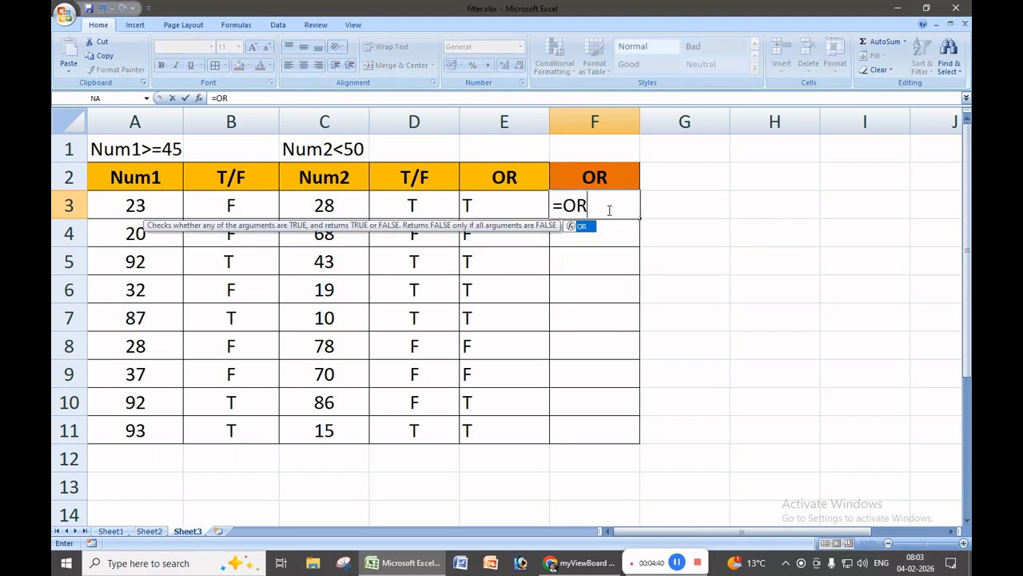
pyautogui.press('Escape')
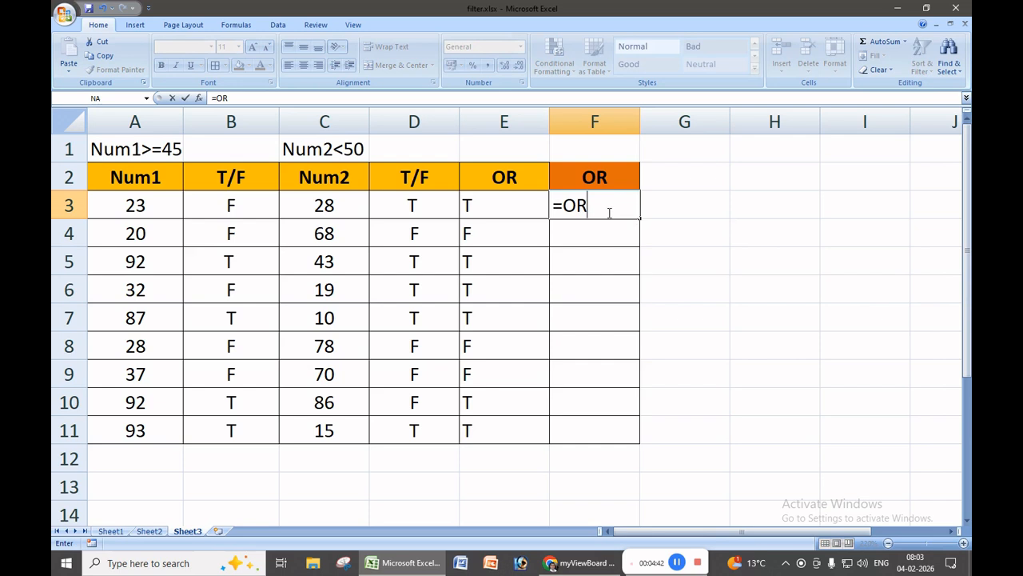
pyautogui.press('Tab')
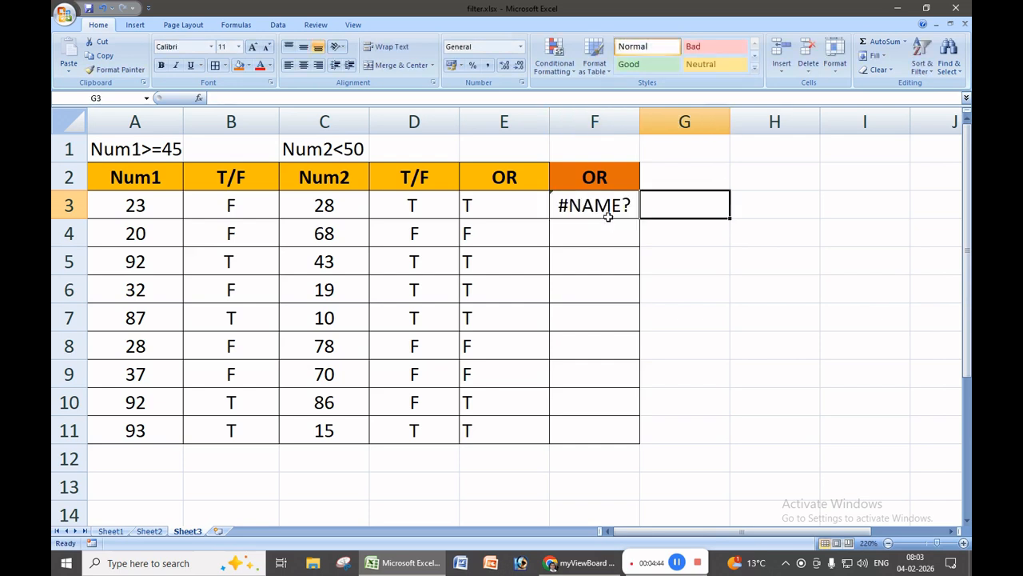
pyautogui.click(608, 210)
pyautogui.write('=OR')
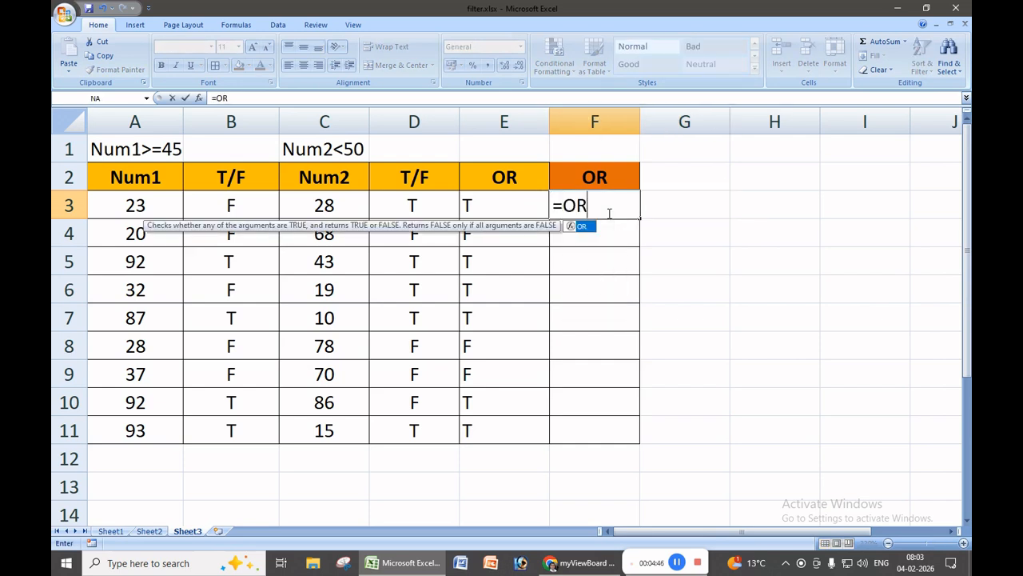
pyautogui.write('(')
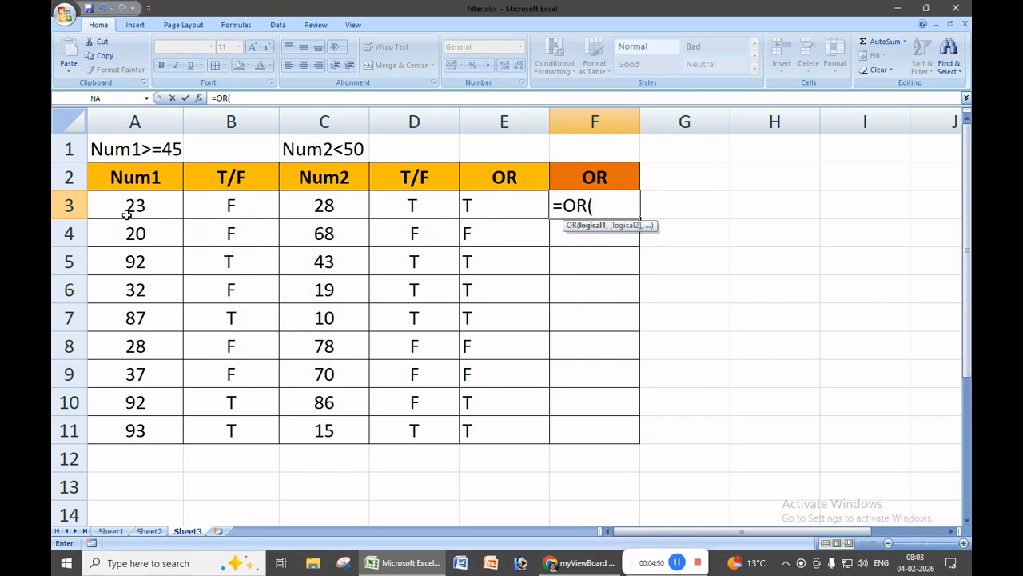
pyautogui.press('Escape')
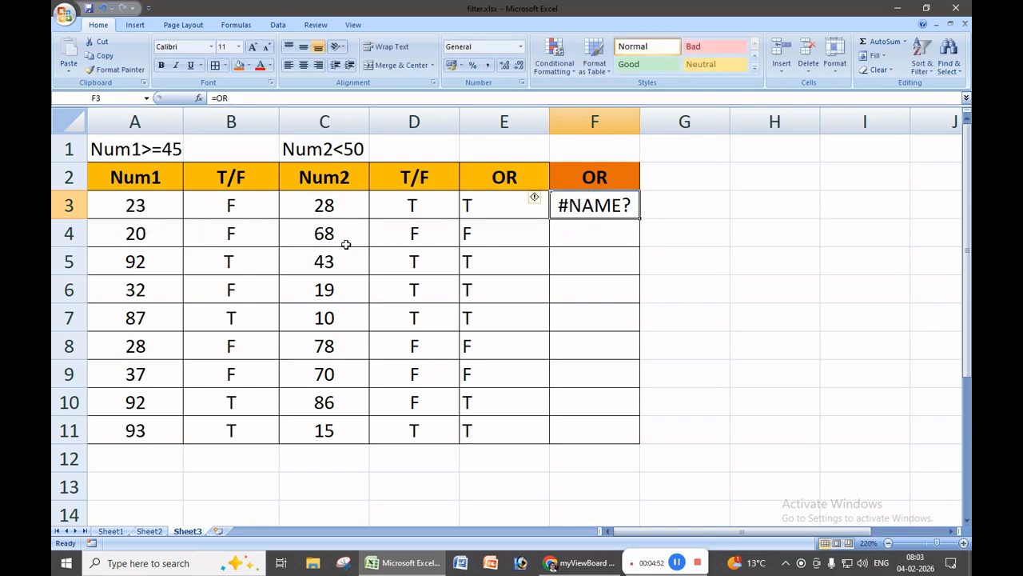
# Hide the two T/F helper columns, B and D.
pyautogui.rightClick(240, 128)
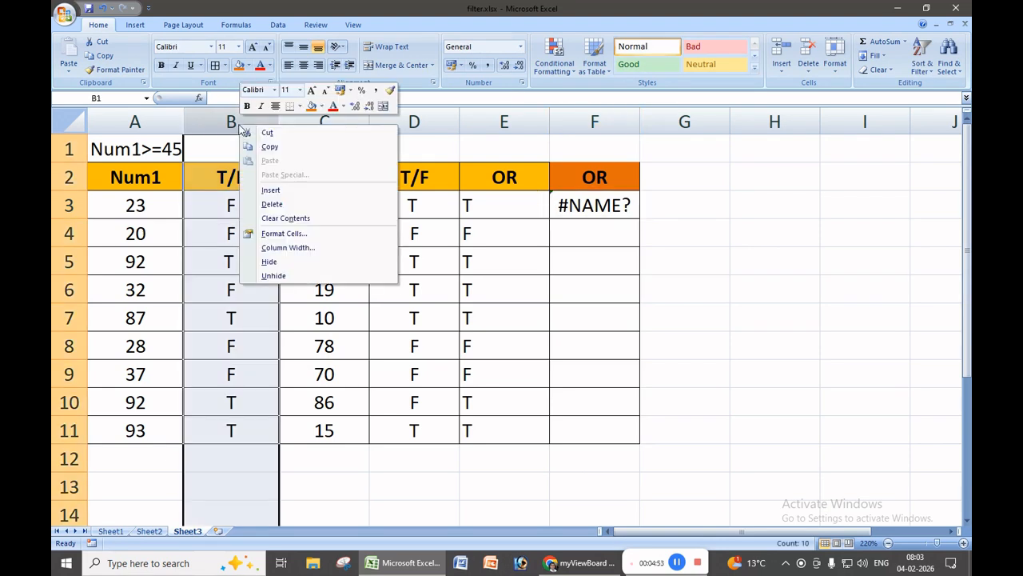
pyautogui.click(270, 262)
pyautogui.click(317, 123)
pyautogui.rightClick(317, 127)
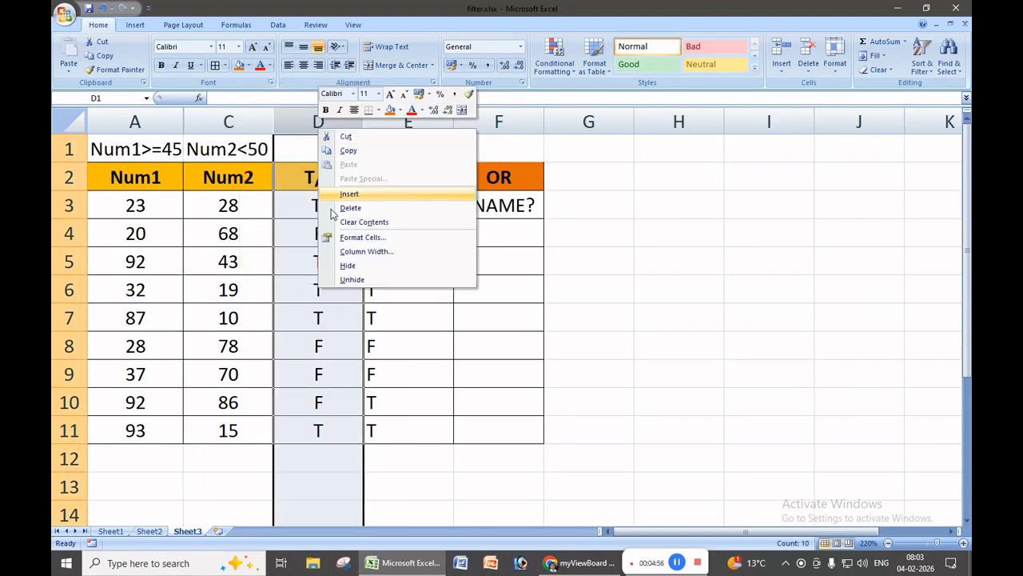
pyautogui.click(345, 266)
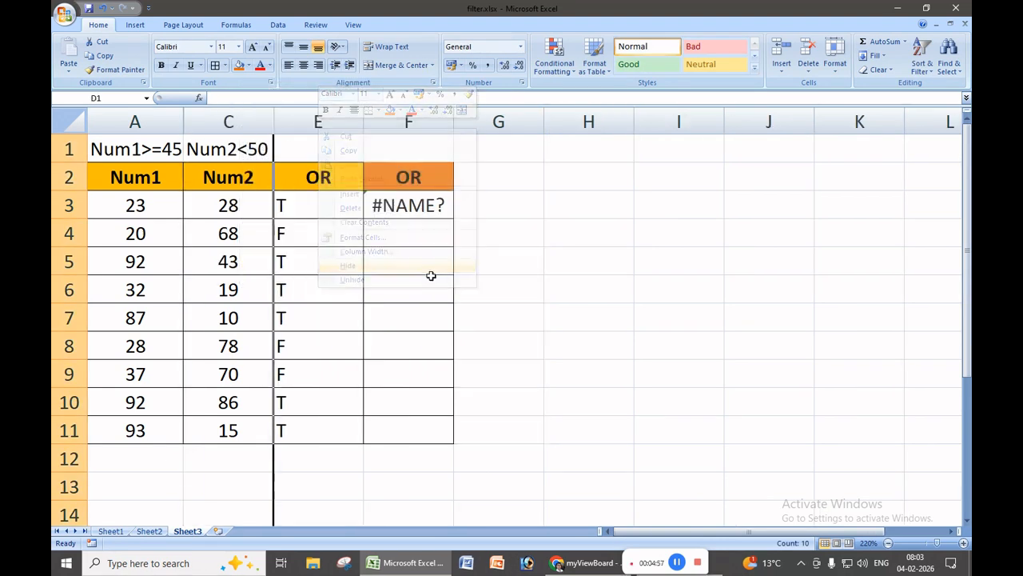
# Enter the formula =OR(A3>=45,C3<50) in F3, replacing the cell's faulty entry.
pyautogui.click(394, 204)
pyautogui.write('=OR')
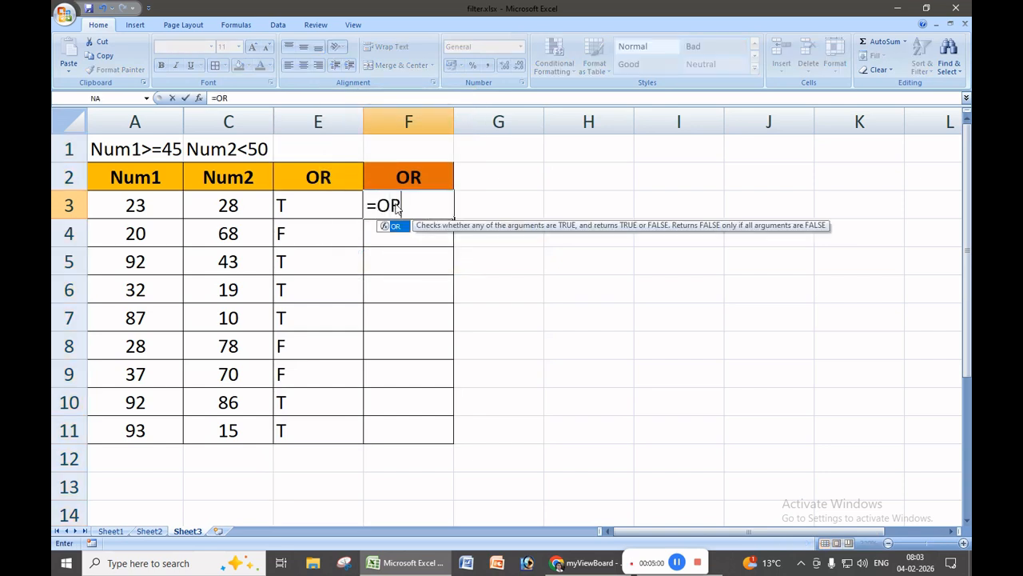
pyautogui.write('(')
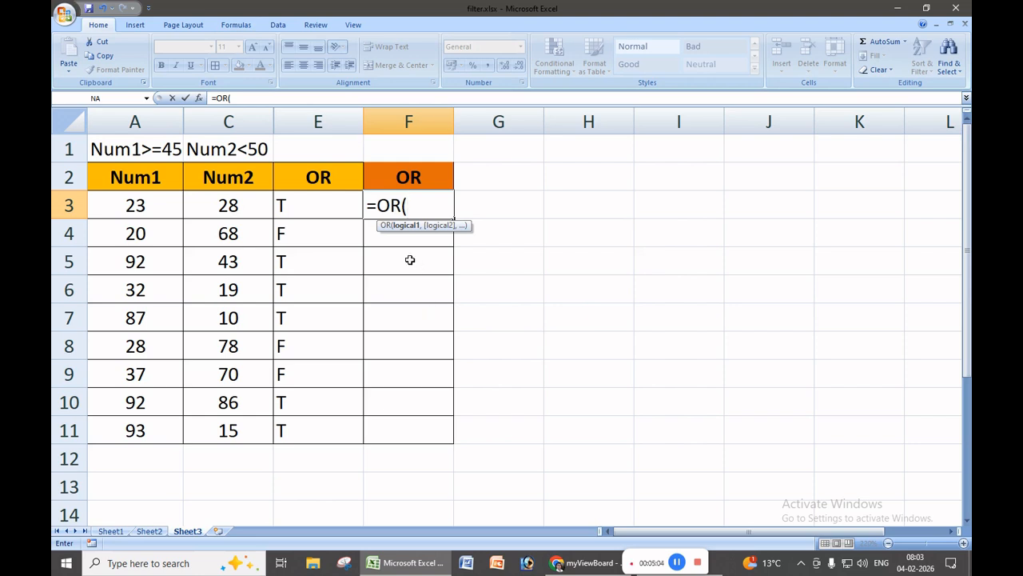
pyautogui.click(117, 209)
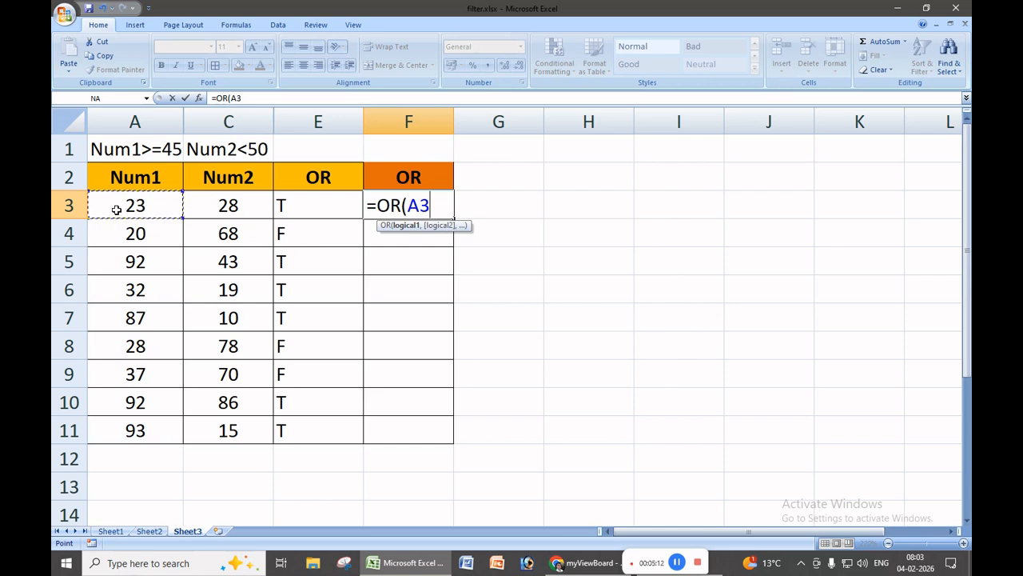
pyautogui.write('>=45,')
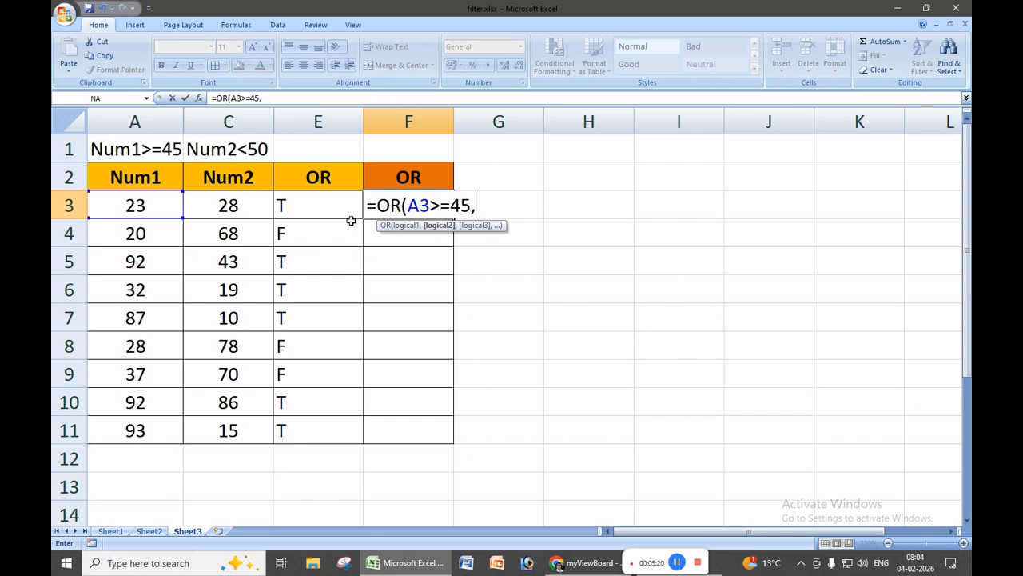
pyautogui.click(228, 205)
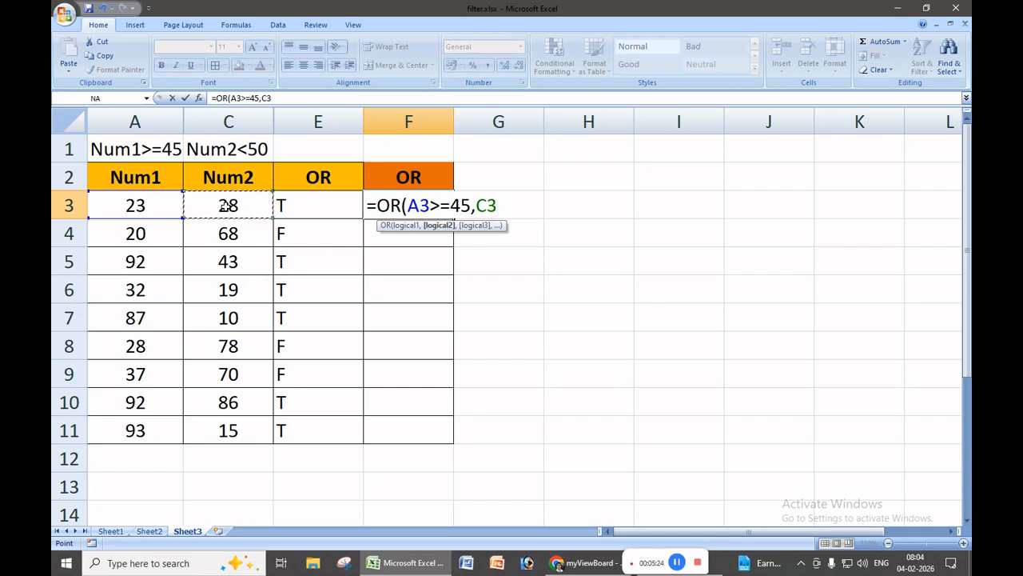
pyautogui.write('<50)')
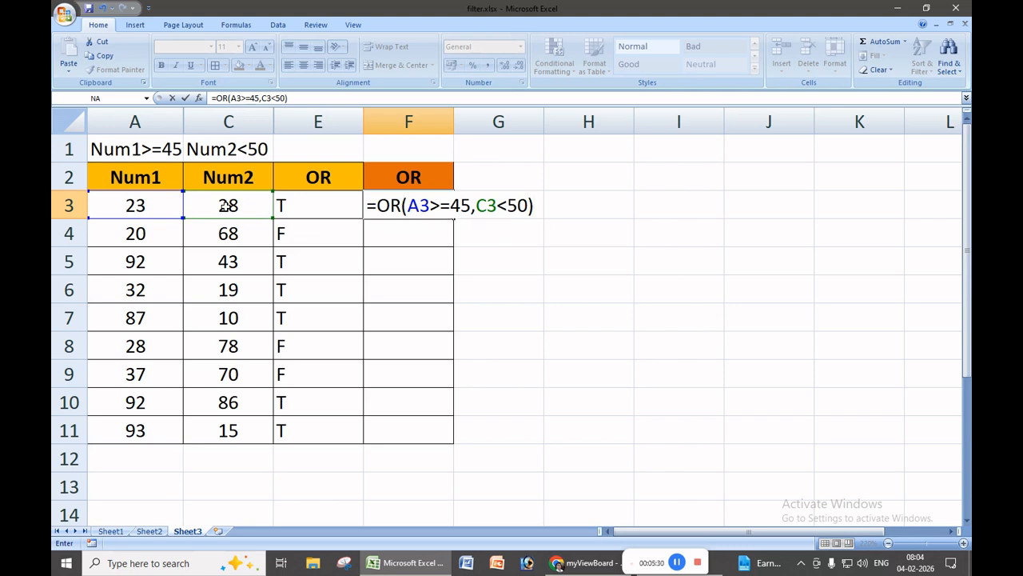
pyautogui.press('Return')
# Fill the OR formula from F3 down through F11.
pyautogui.click(400, 209)
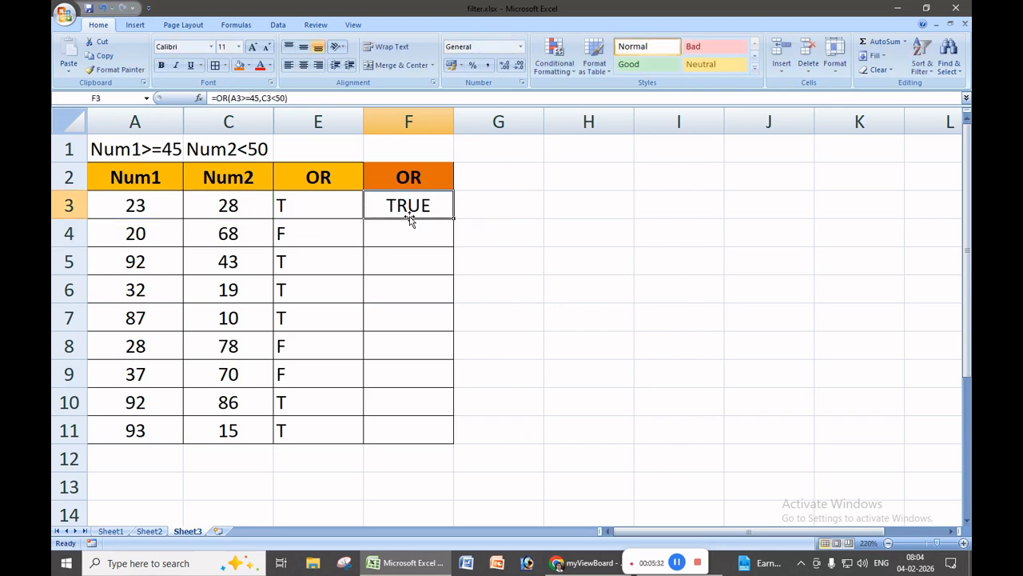
pyautogui.moveTo(453, 219); pyautogui.dragTo(429, 438)
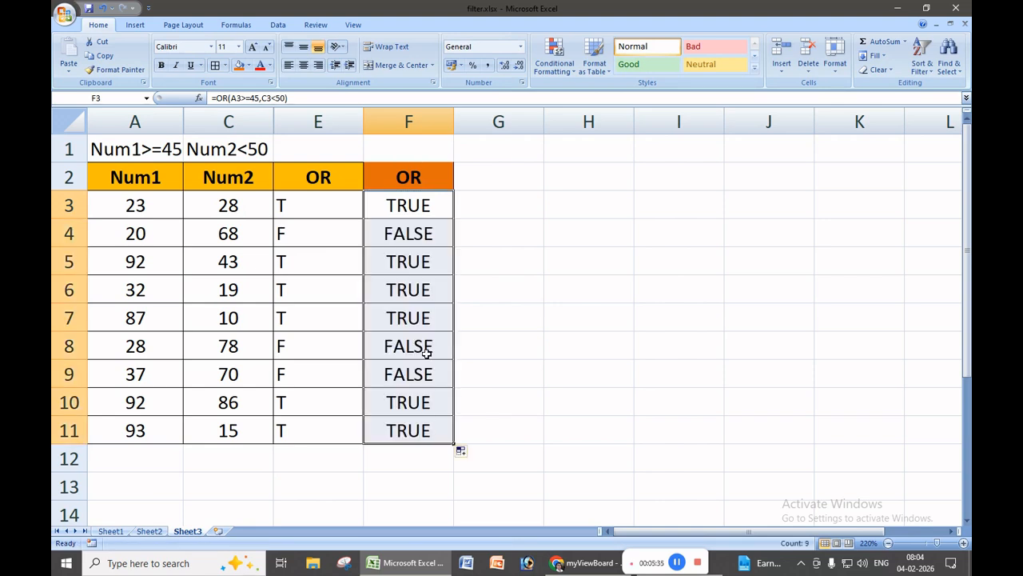
# Compare the hand-entered T/F results in column E with the OR formula results in column F, row by row from 3 to 11.
pyautogui.click(315, 202)
pyautogui.click(392, 201)
pyautogui.click(303, 235)
pyautogui.click(405, 234)
pyautogui.click(322, 260)
pyautogui.click(404, 261)
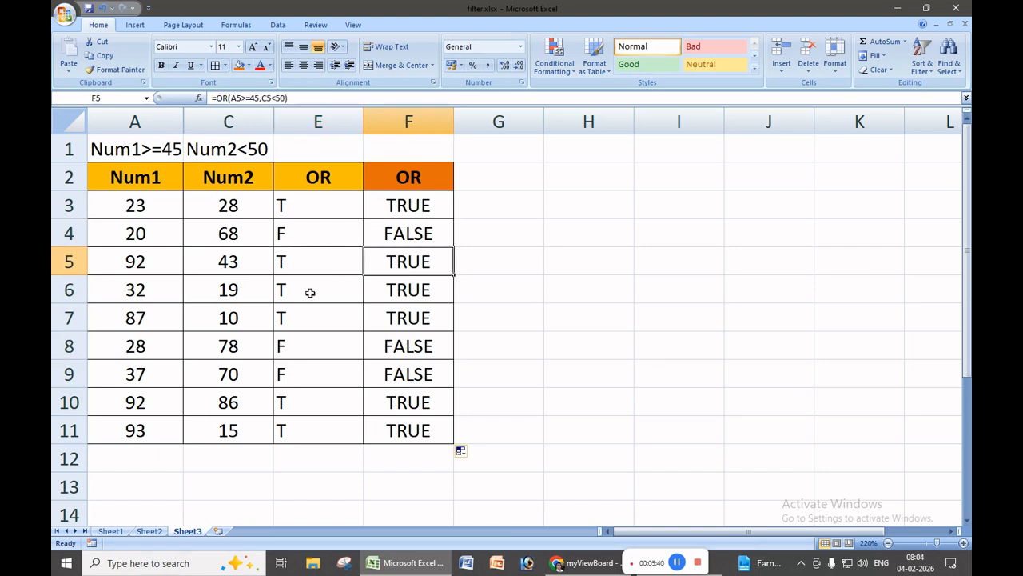
pyautogui.click(311, 293)
pyautogui.click(410, 294)
pyautogui.click(344, 320)
pyautogui.click(397, 316)
pyautogui.click(345, 347)
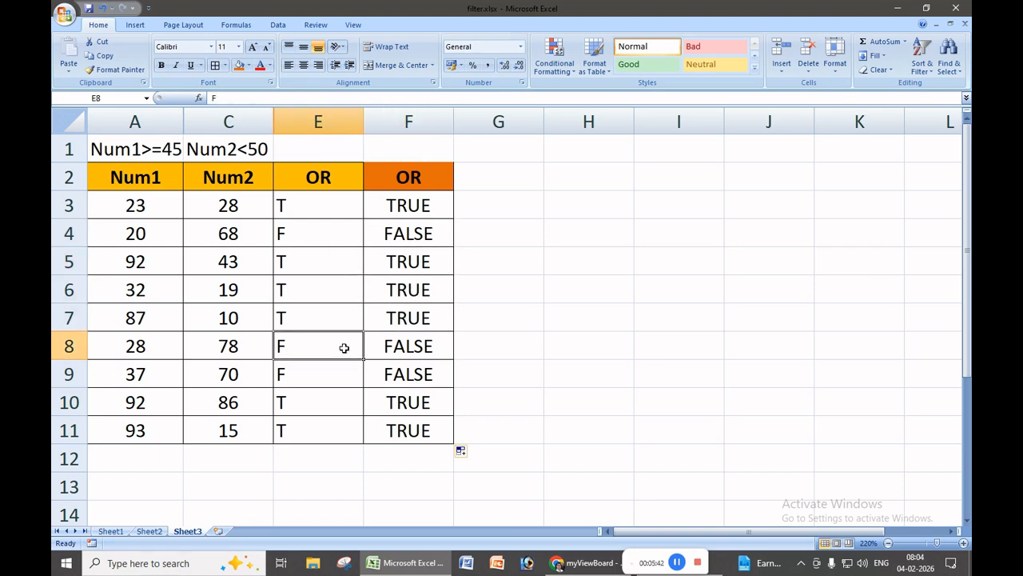
pyautogui.click(347, 377)
pyautogui.click(330, 410)
pyautogui.click(323, 428)
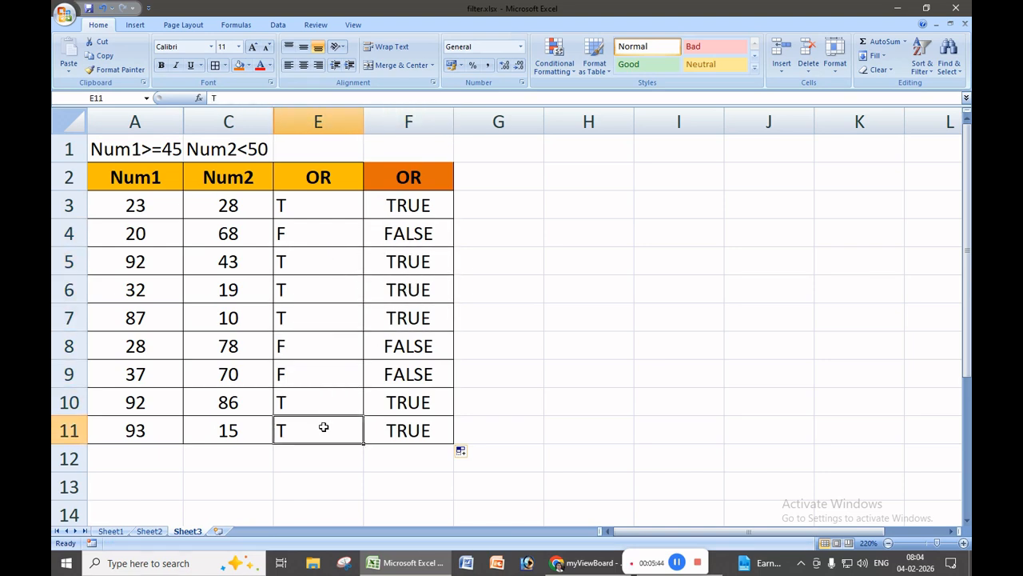